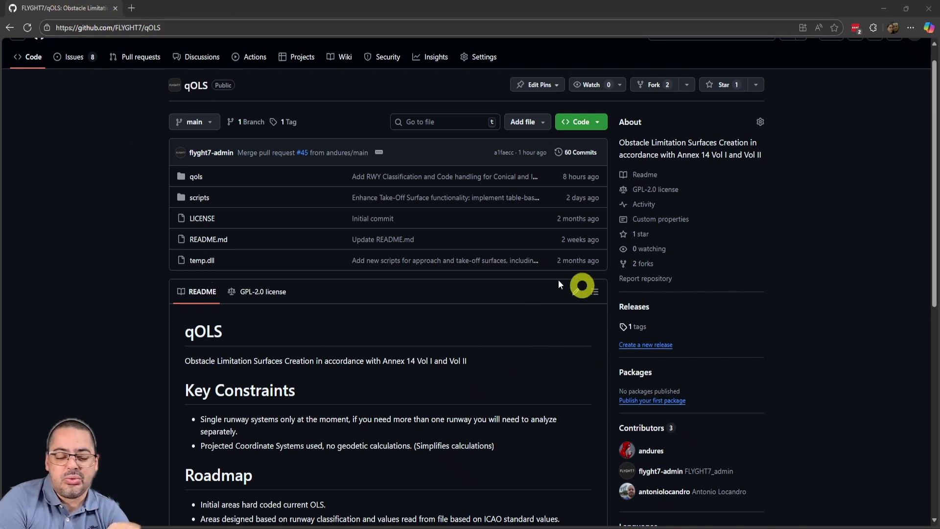
# Step: Check the qOLS repository's Code download options, then go to its tags list
pyautogui.click(588, 123)
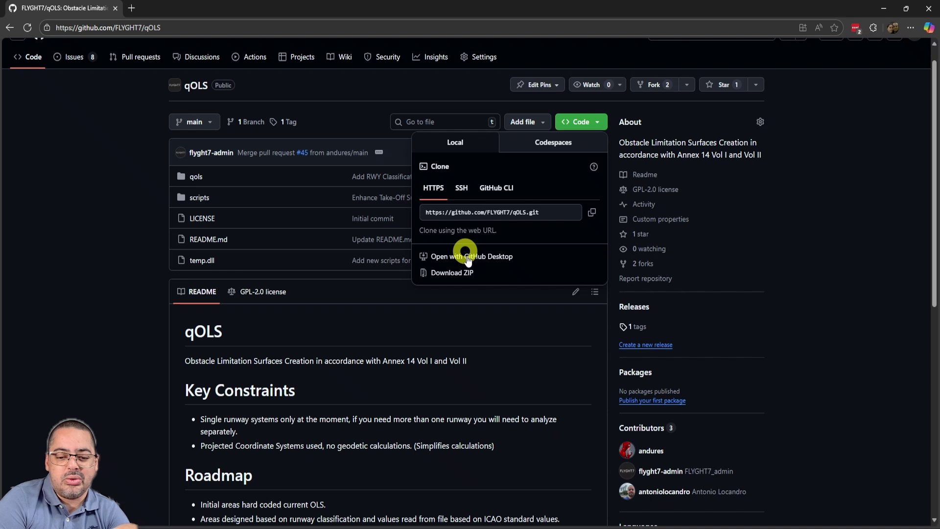
pyautogui.click(105, 270)
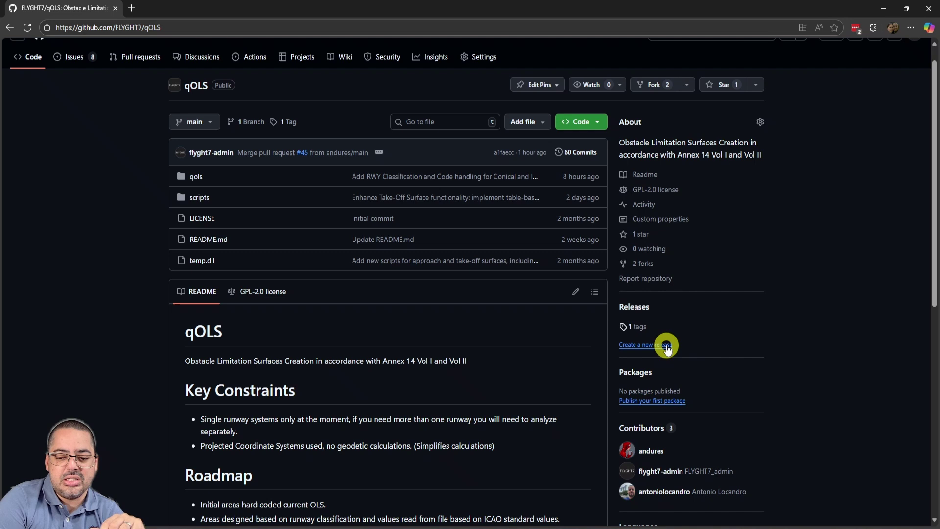
pyautogui.click(639, 328)
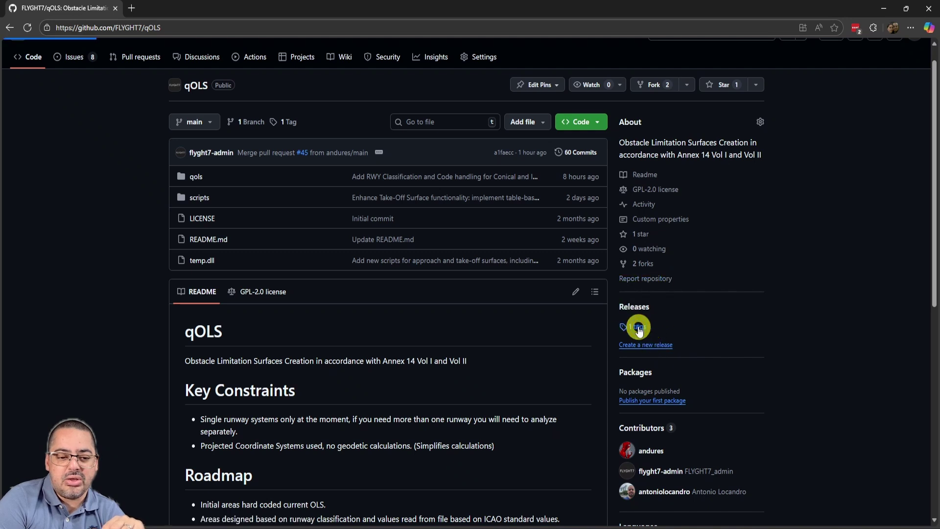
# Step: Open the 0.0.1-alpha.20250925 release and scroll down to the Assets list with qols.zip (96.7 KB)
pyautogui.click(221, 185)
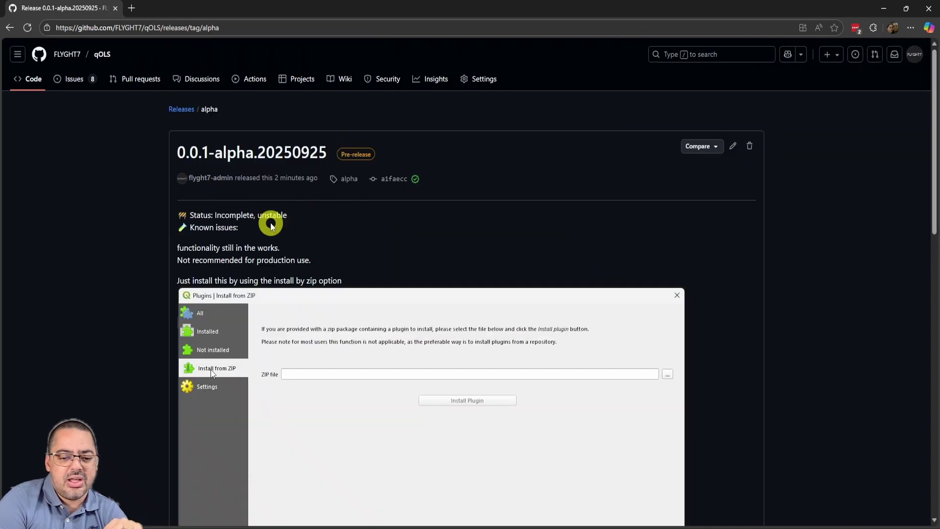
pyautogui.scroll(-1, 271, 226)
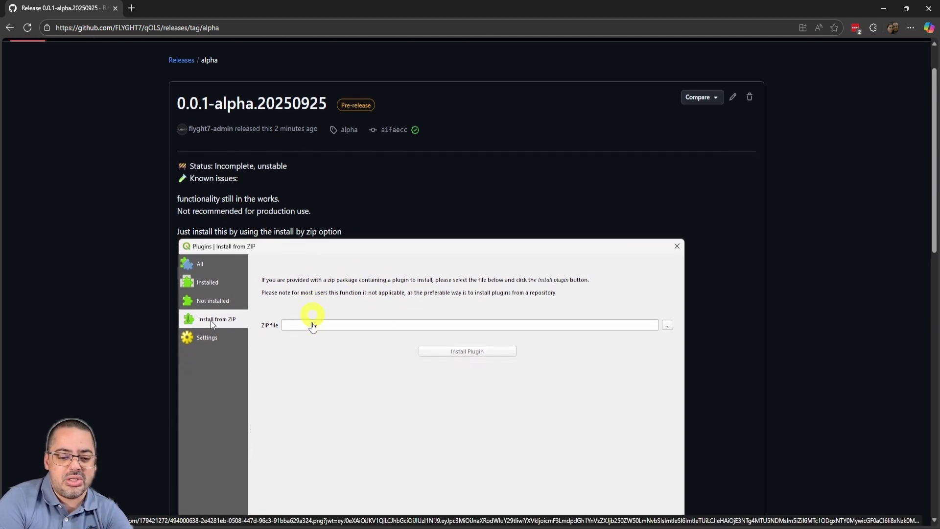
pyautogui.scroll(-2, 338, 336)
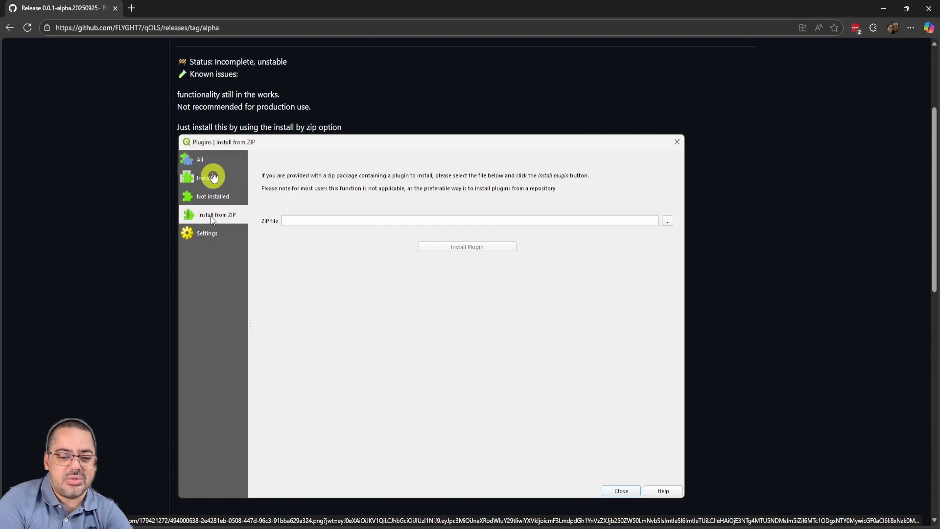
pyautogui.scroll(-3, 466, 275)
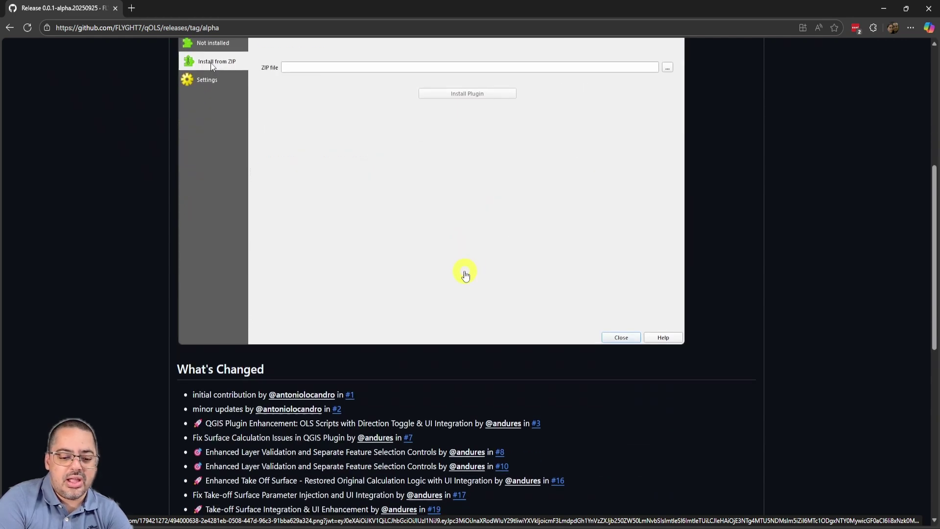
pyautogui.scroll(-10, 481, 343)
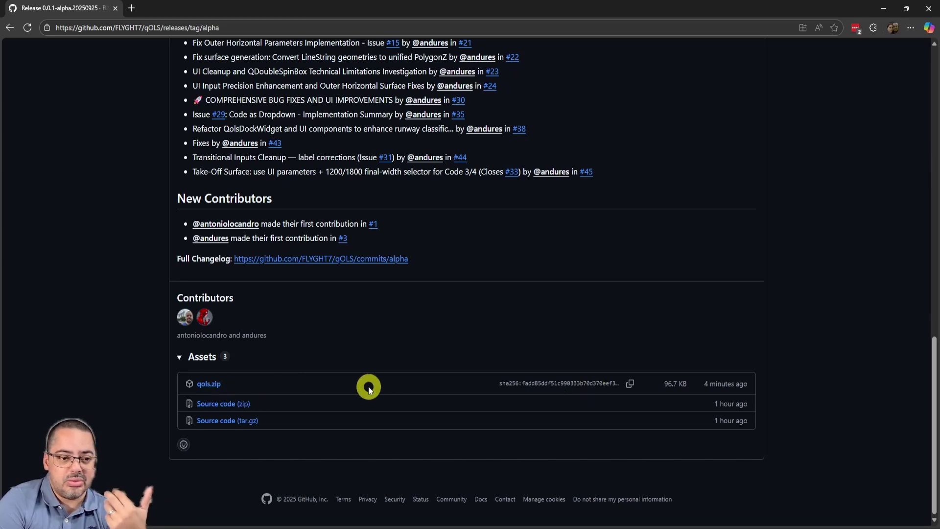
# Step: Switch back to QGIS and reopen the qOLS panel
pyautogui.click(884, 8)
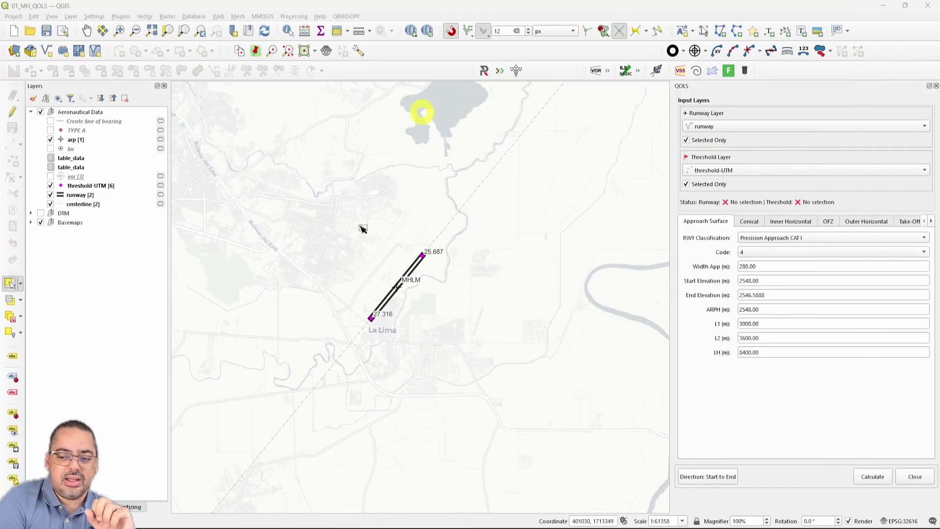
pyautogui.click(936, 86)
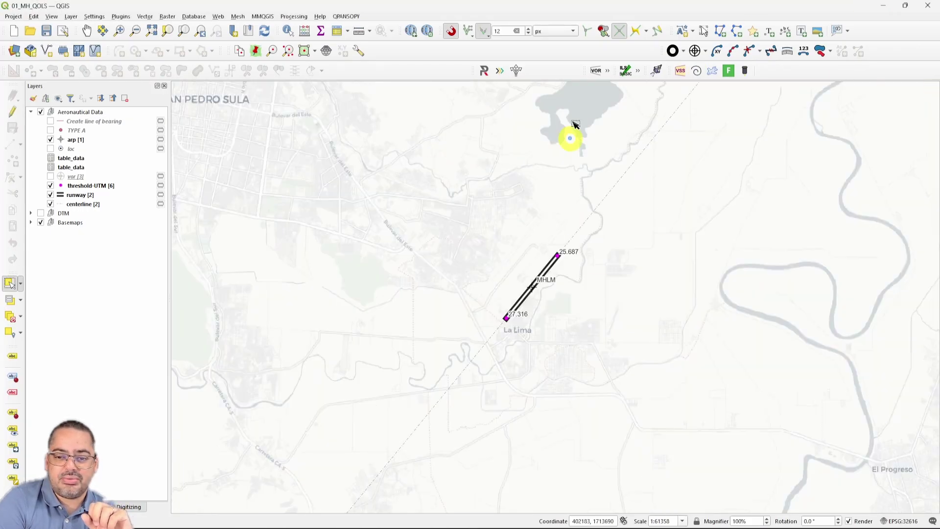
pyautogui.click(516, 71)
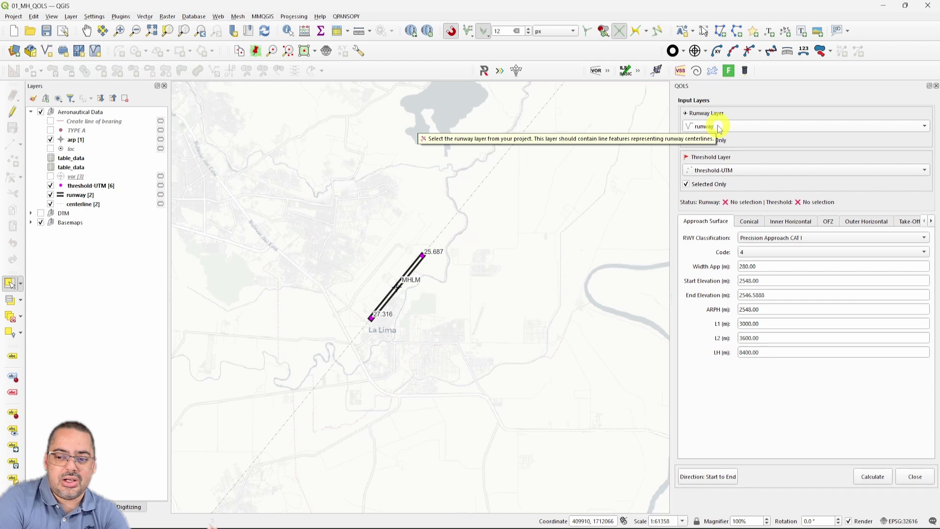
# Step: Select the MHLM runway line and the threshold-UTM point at the 25.687 end
pyautogui.click(80, 196)
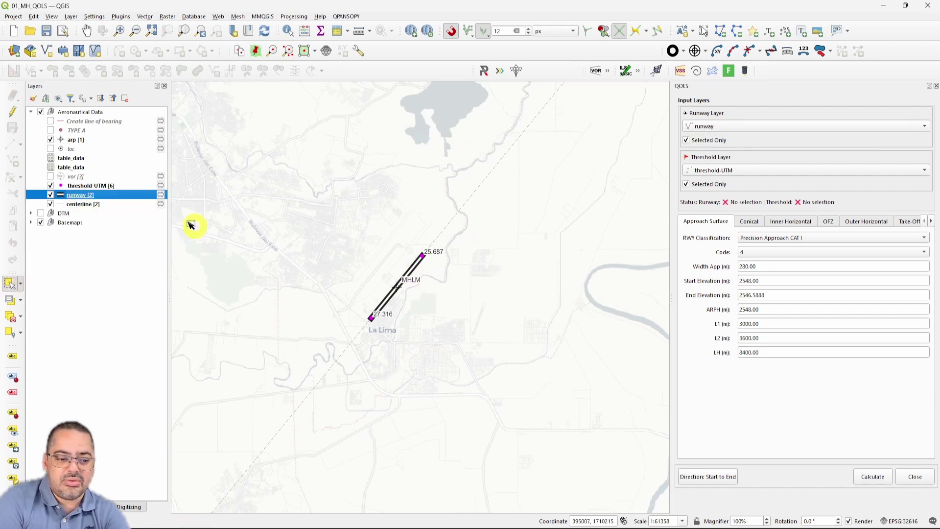
pyautogui.click(397, 282)
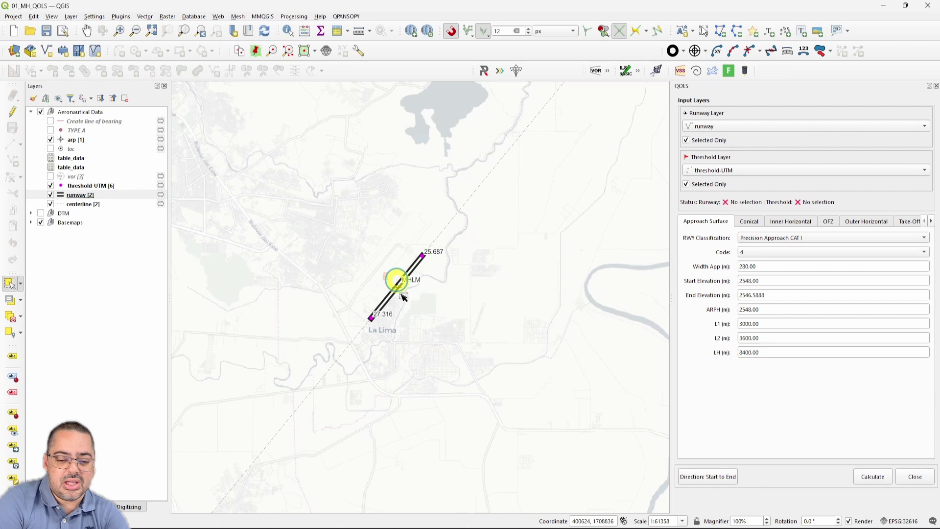
pyautogui.click(405, 273)
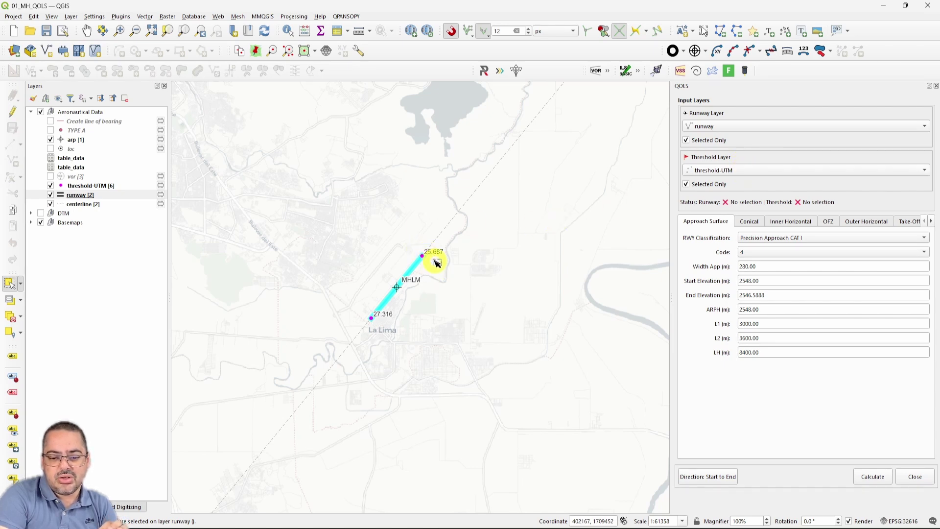
pyautogui.click(67, 186)
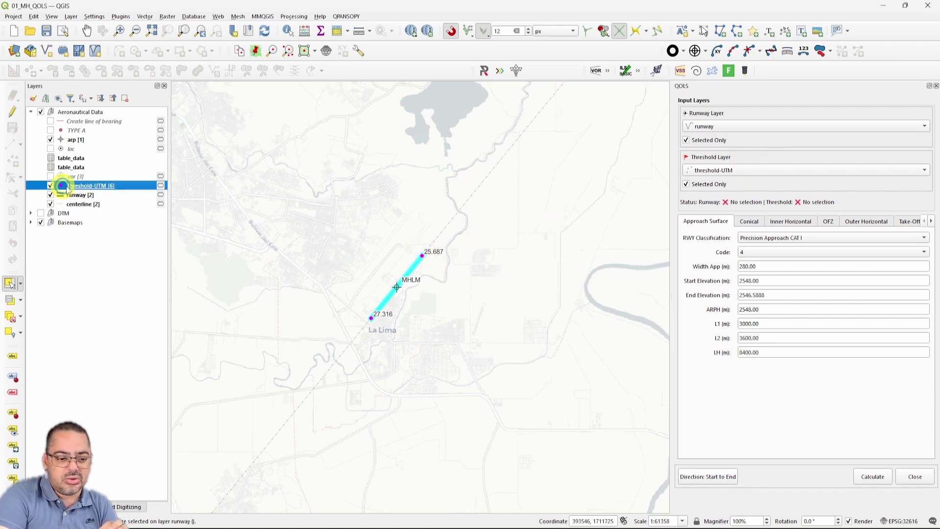
pyautogui.click(429, 247)
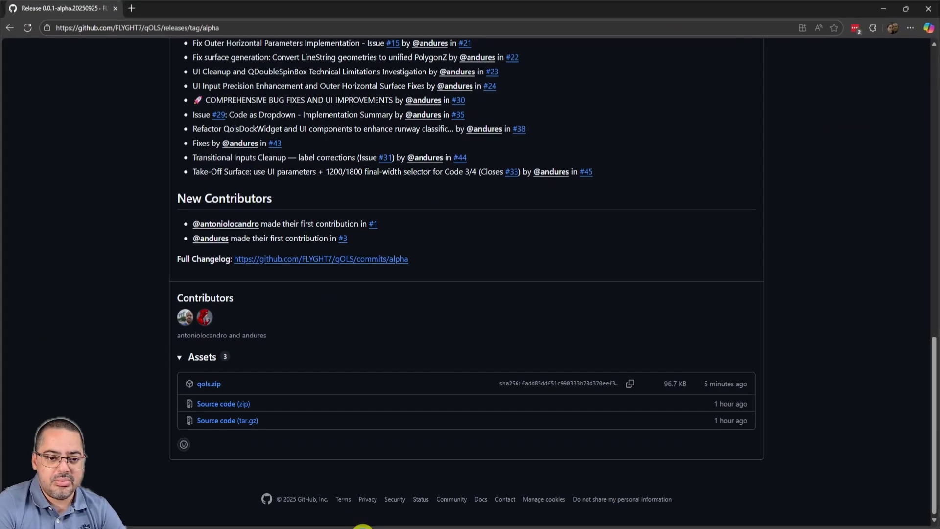
# Step: View the qOLS repository's open issues, then minimise the browser
pyautogui.scroll(15, 144, 155)
pyautogui.click(75, 79)
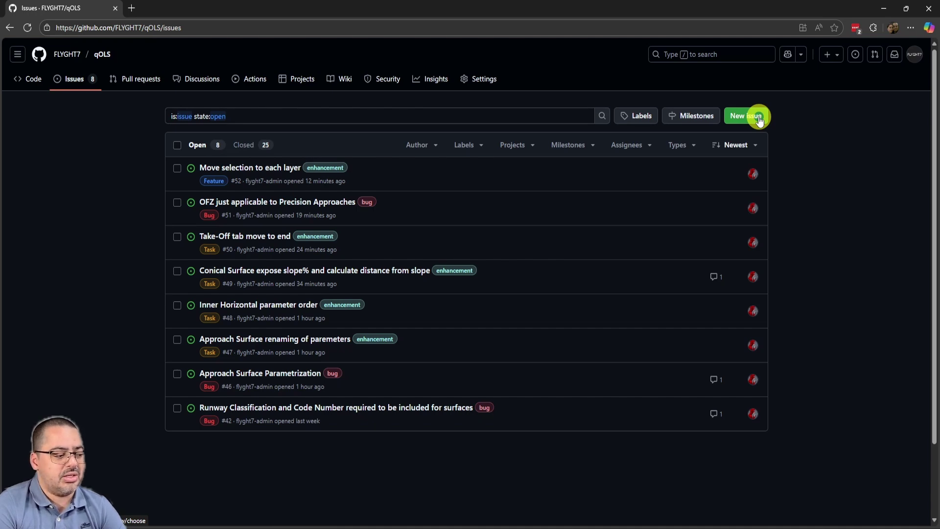
pyautogui.click(883, 8)
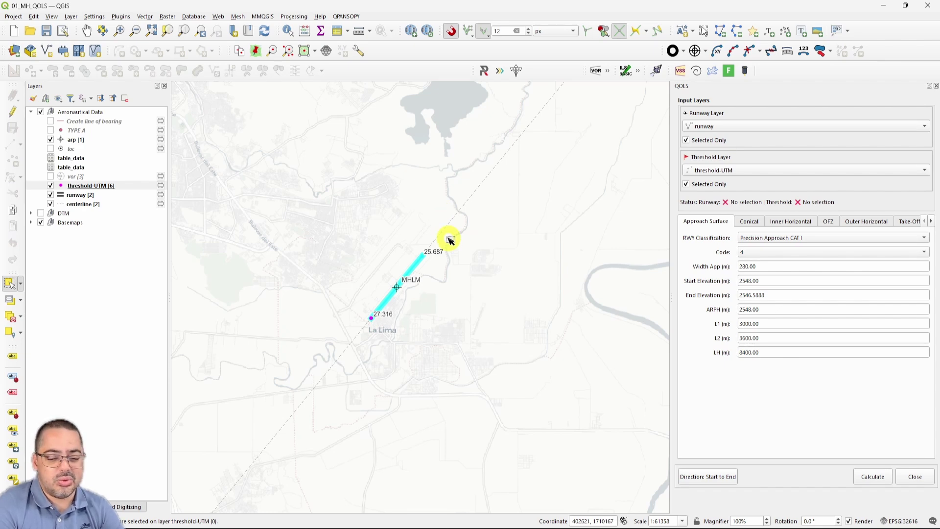
# Step: Set the runway classification to Precision Approach CAT I
pyautogui.click(773, 245)
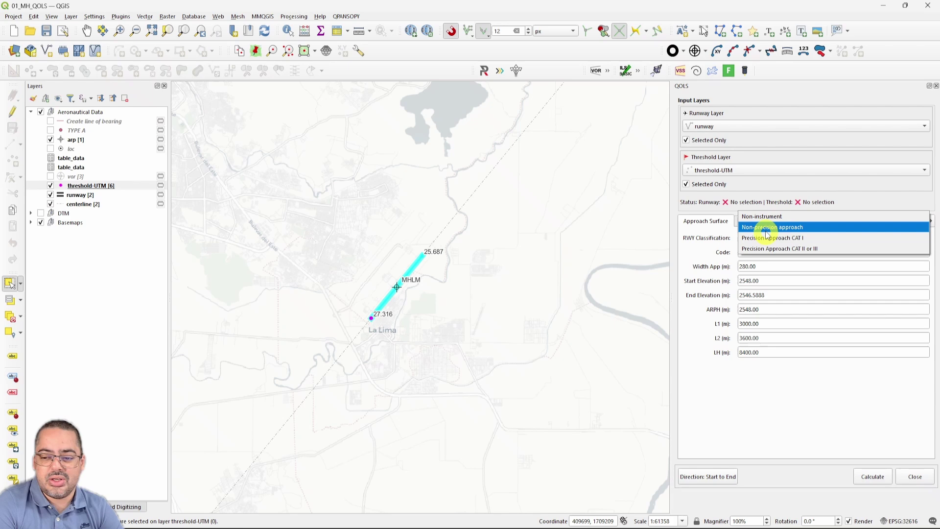
pyautogui.click(767, 219)
pyautogui.click(772, 240)
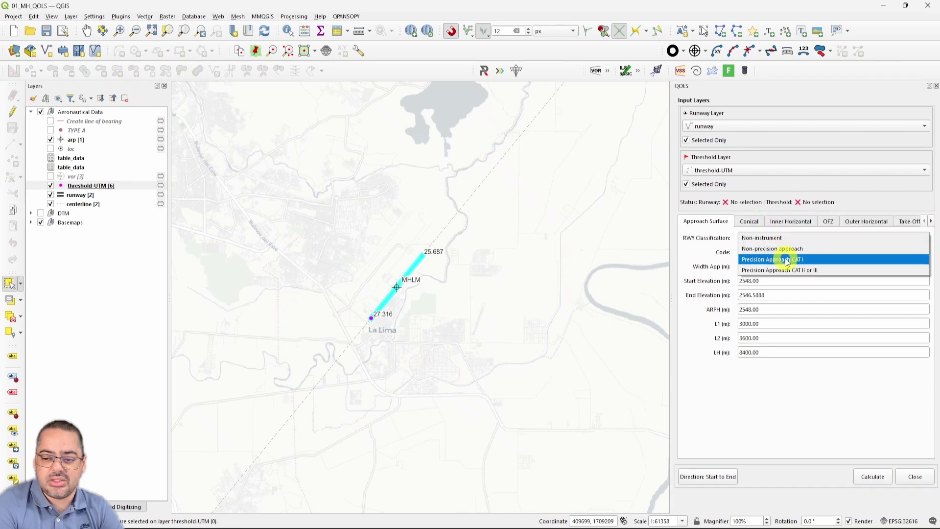
pyautogui.click(781, 258)
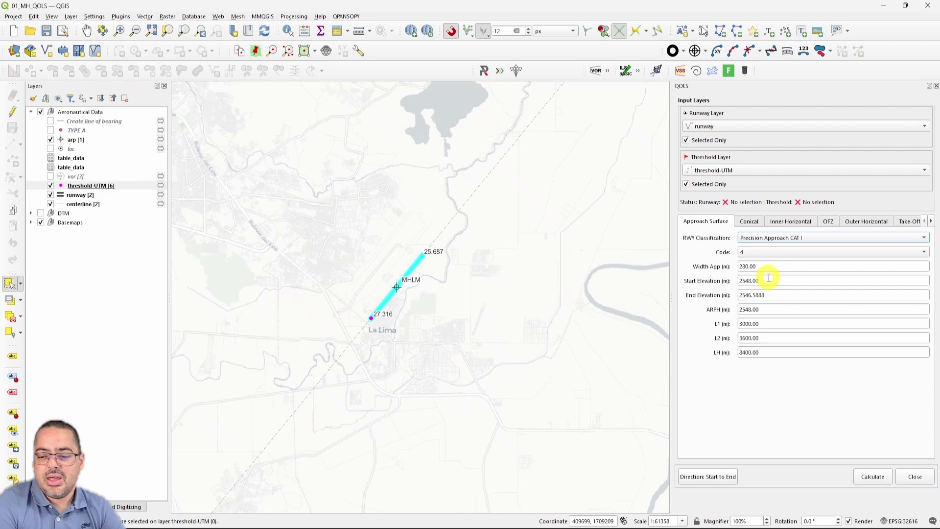
# Step: Enter start elevation 27.316, end elevation 25.687, ARPH 28, and set direction End to Start
pyautogui.moveTo(771, 278); pyautogui.dragTo(667, 280)
pyautogui.write('27')
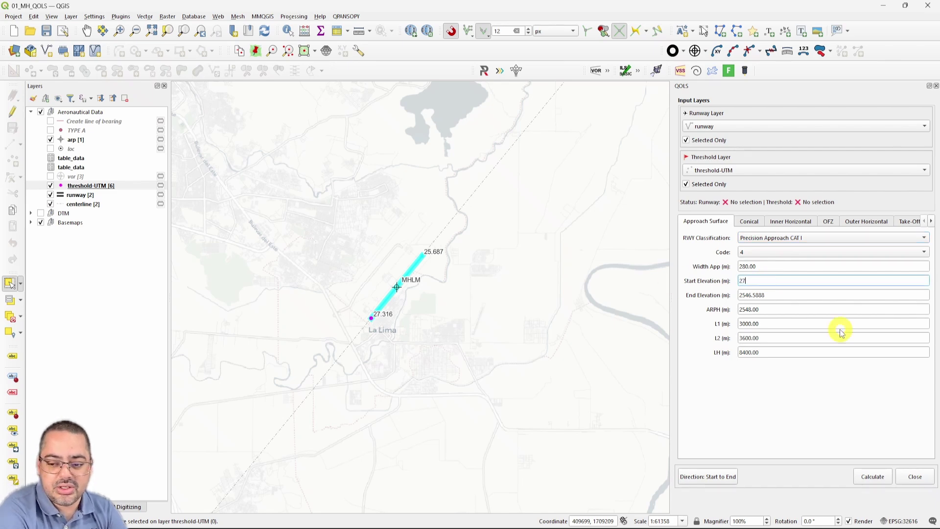
pyautogui.write('.316')
pyautogui.press('Tab')
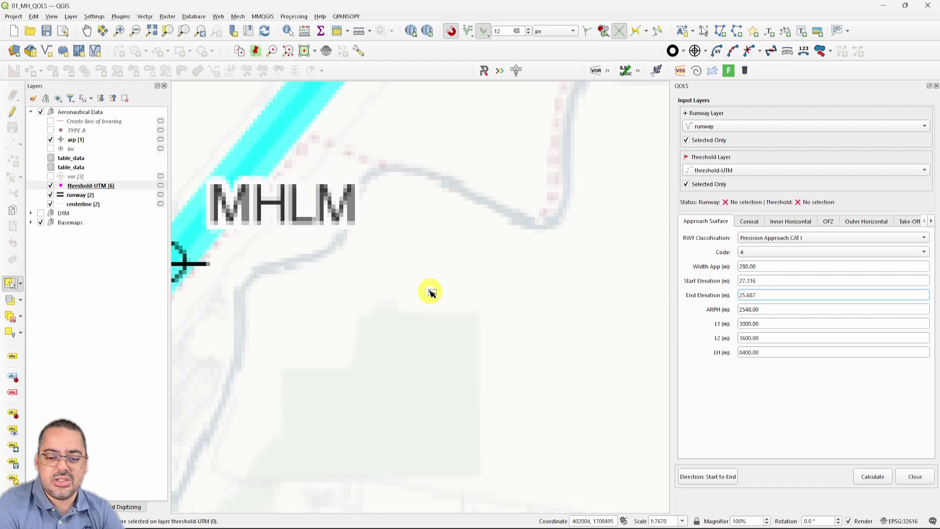
pyautogui.scroll(3, 431, 291)
pyautogui.scroll(-2, 447, 300)
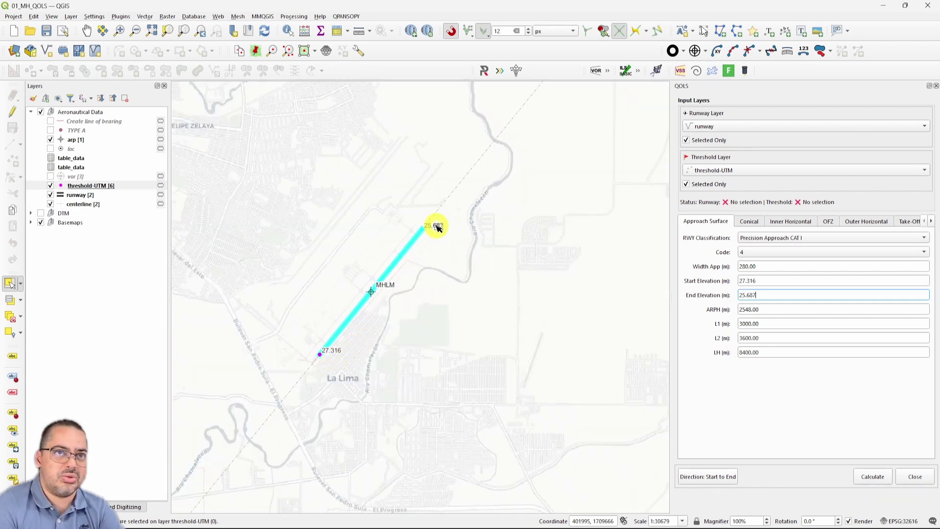
pyautogui.press('Tab')
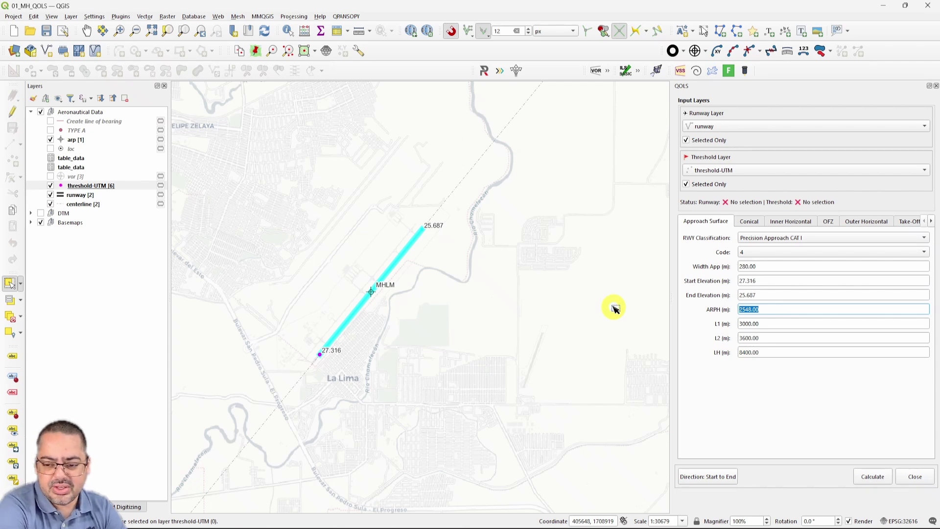
pyautogui.write('28')
pyautogui.click(753, 338)
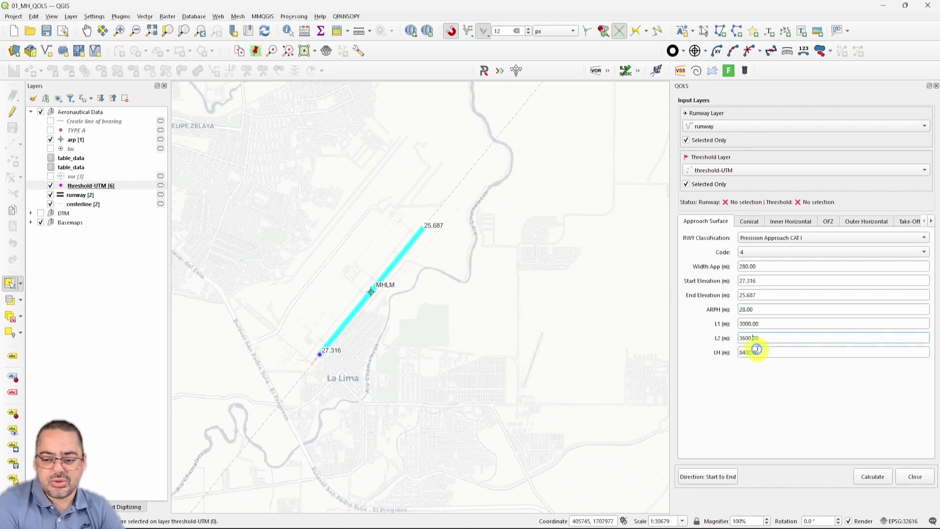
pyautogui.click(757, 350)
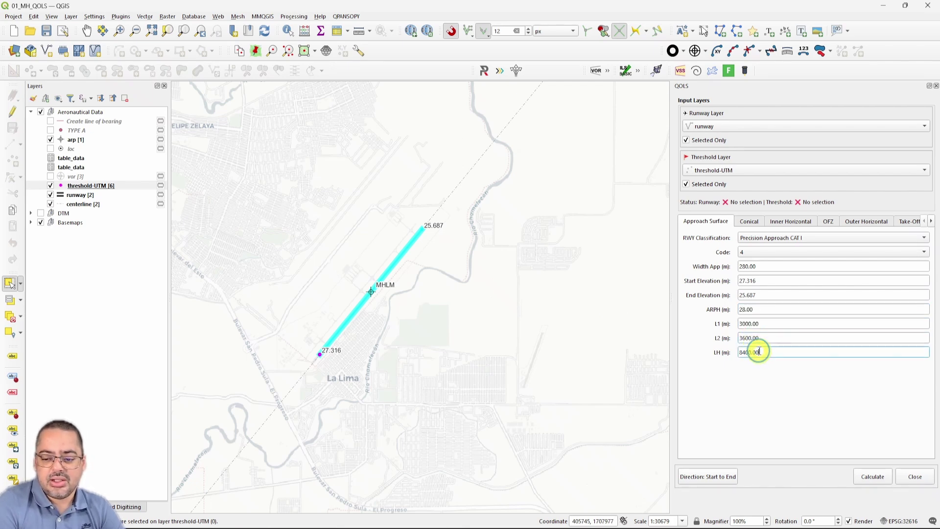
pyautogui.click(710, 481)
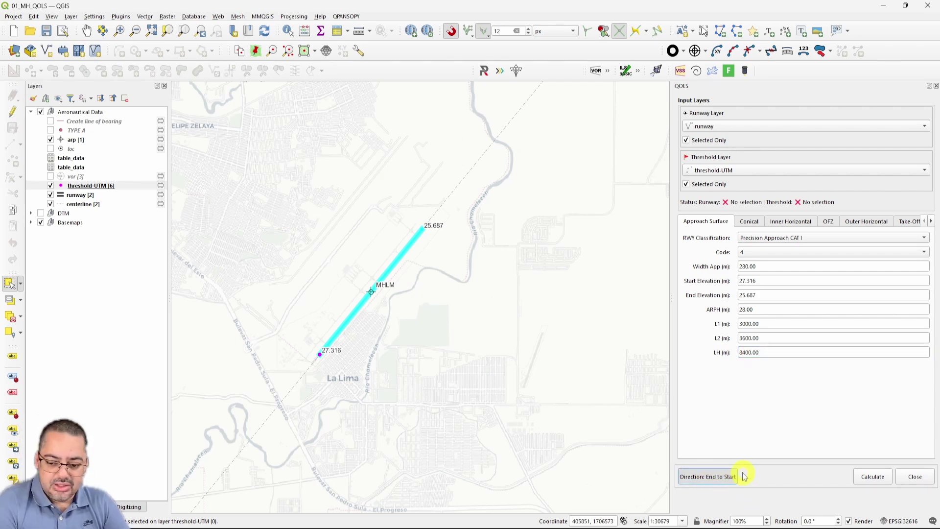
# Step: Calculate the approach surface and switch the direction back to Start to End
pyautogui.click(874, 476)
pyautogui.moveTo(541, 240); pyautogui.dragTo(439, 337)
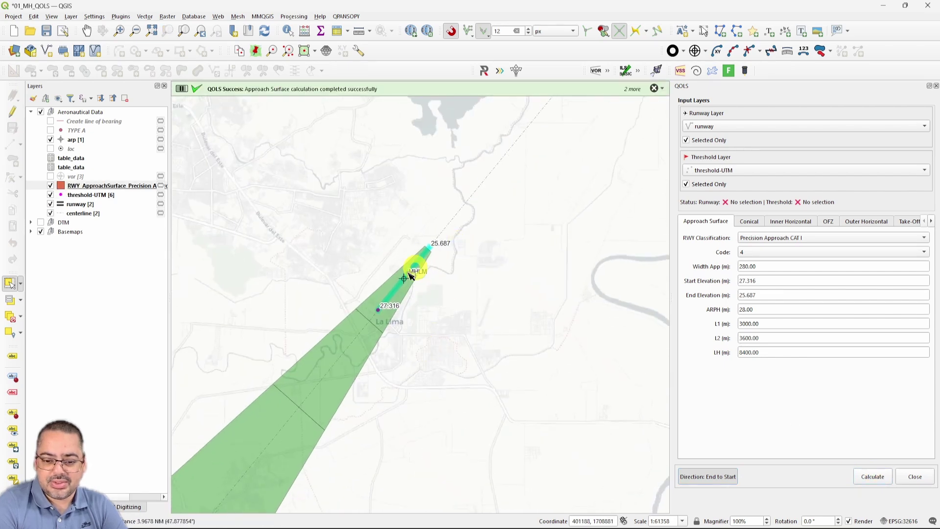
pyautogui.click(710, 474)
# Step: Remove the old approach surface layer and zoom in on the 25.687 runway end
pyautogui.rightClick(126, 187)
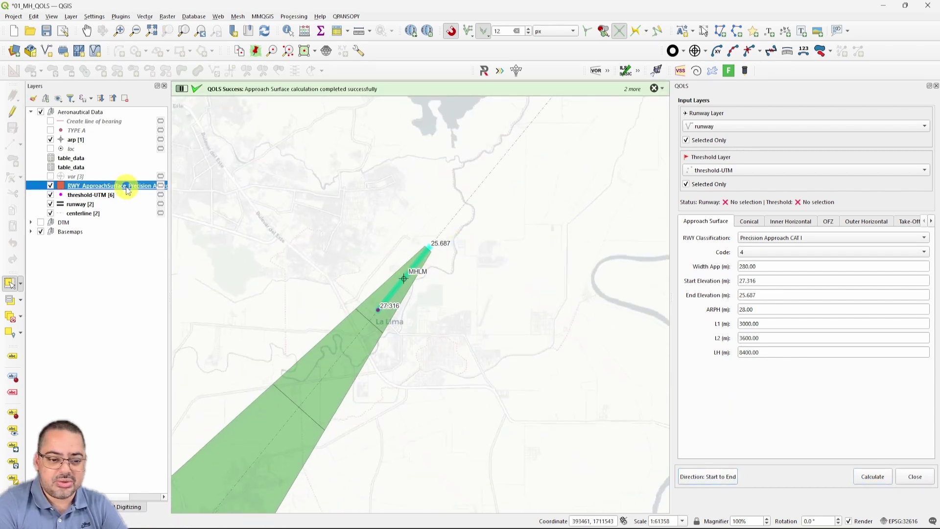
pyautogui.click(184, 289)
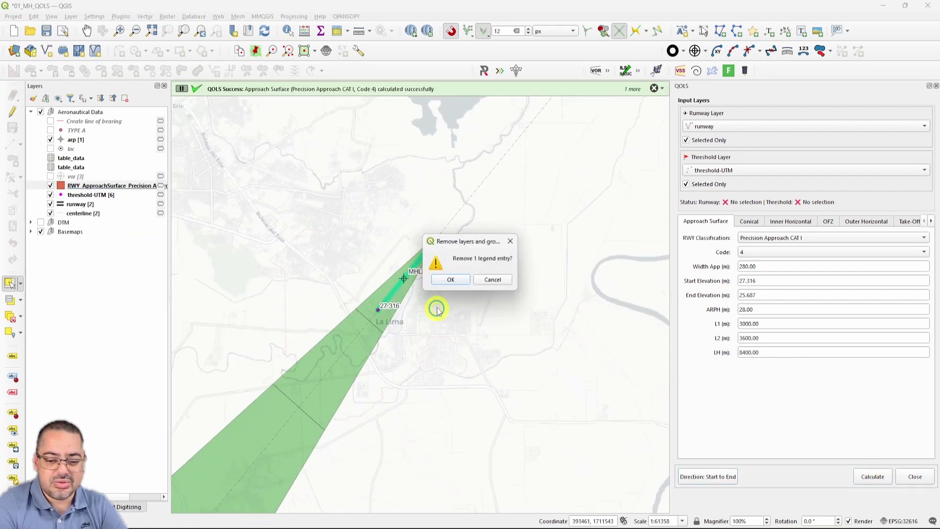
pyautogui.click(450, 279)
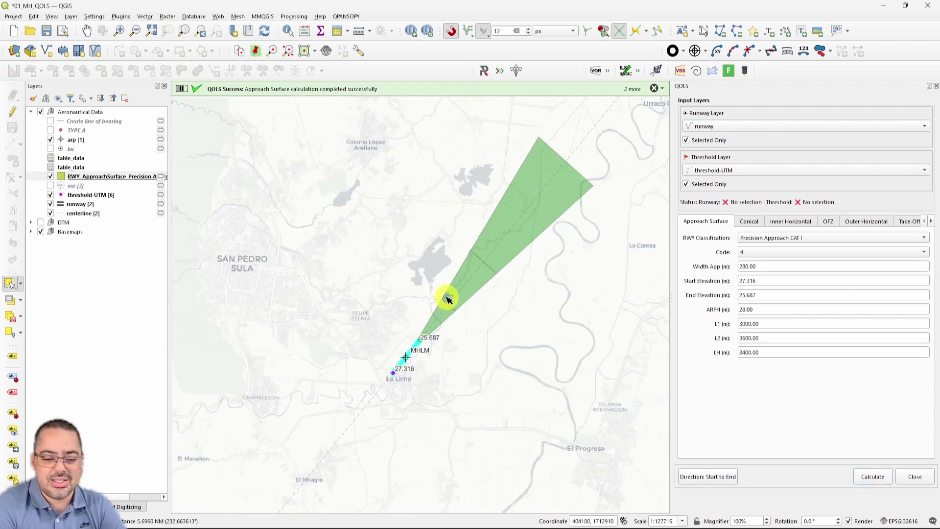
pyautogui.scroll(4, 448, 298)
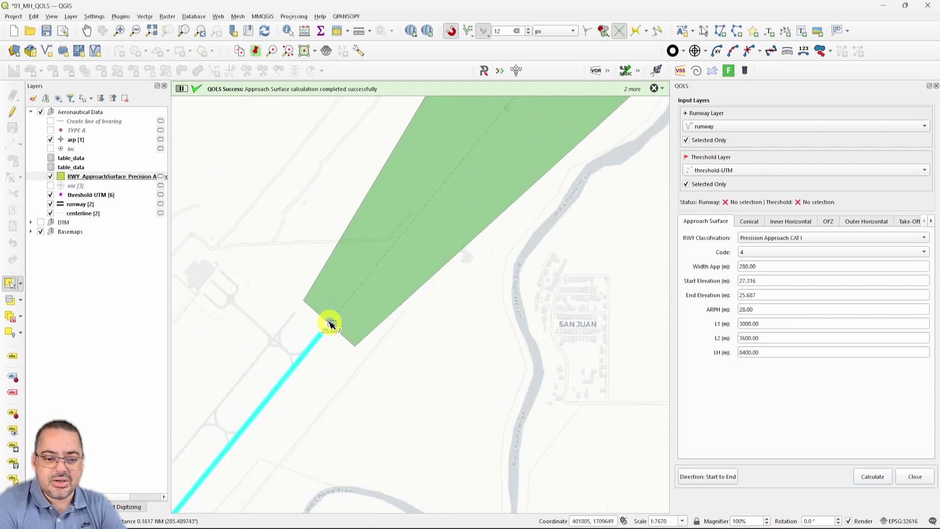
pyautogui.scroll(10, 332, 324)
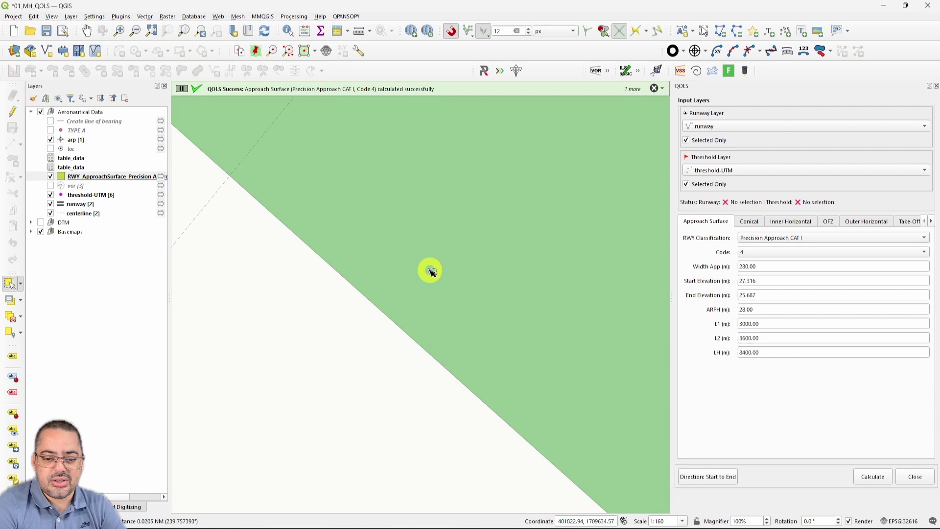
# Step: Measure the approach surface's inner edge as 280 m using Cartesian meters
pyautogui.scroll(-3, 430, 272)
pyautogui.click(360, 31)
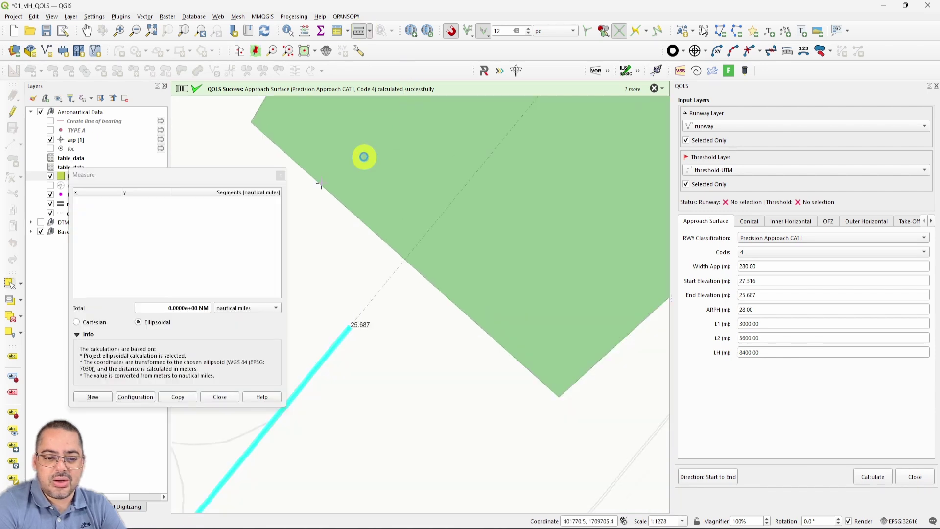
pyautogui.click(257, 307)
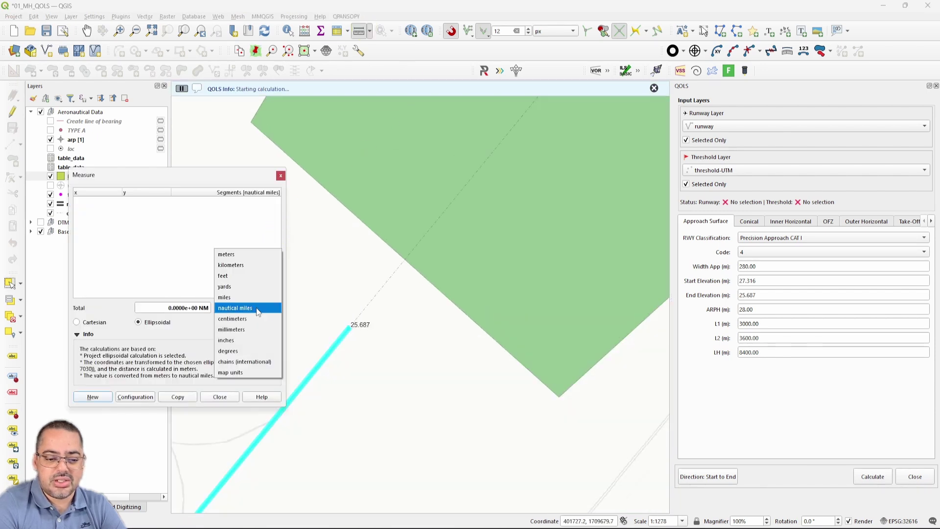
pyautogui.click(230, 255)
pyautogui.click(90, 334)
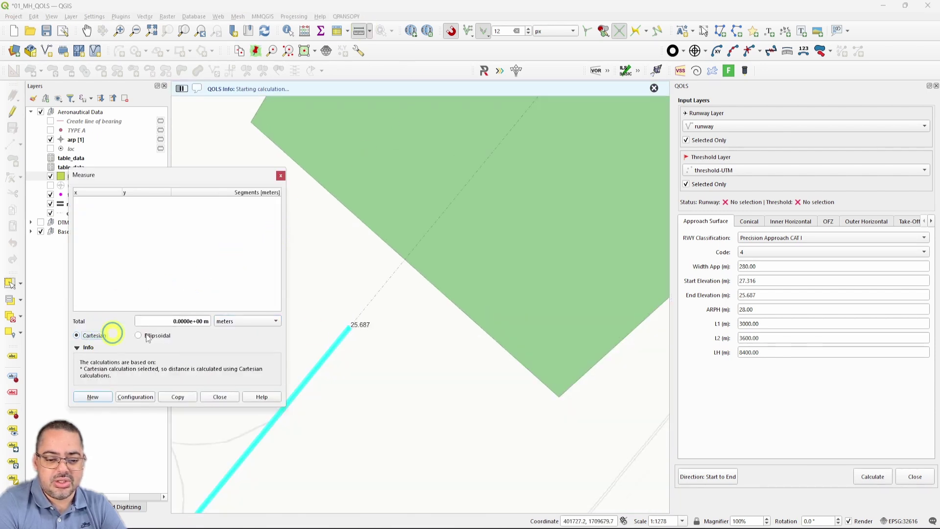
pyautogui.click(351, 328)
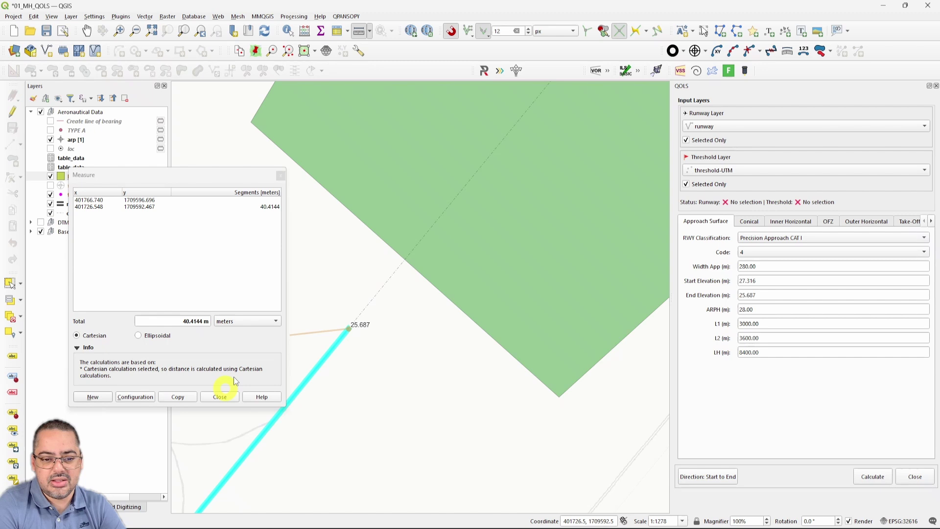
pyautogui.rightClick(309, 257)
pyautogui.click(251, 122)
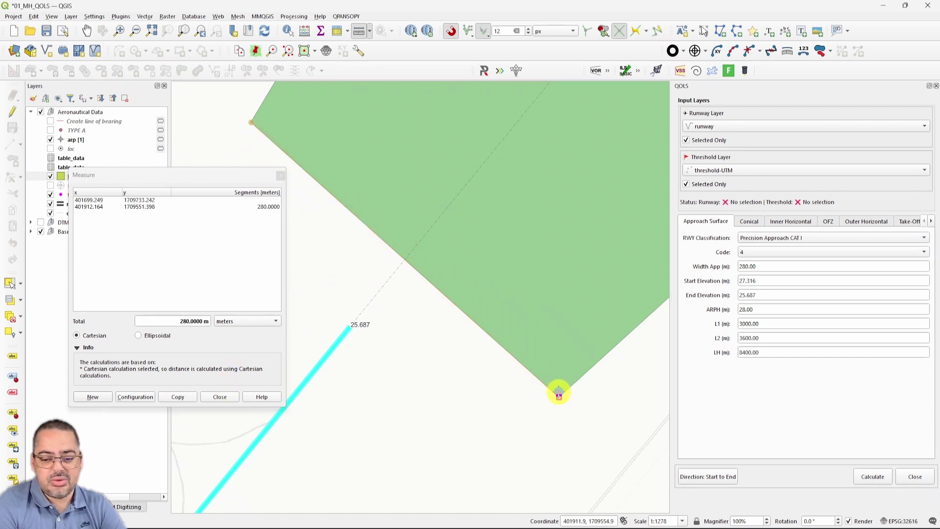
pyautogui.click(220, 397)
# Step: List the approach polygon's vertices, showing elevations 27.316 and 87.316
pyautogui.scroll(-2, 413, 318)
pyautogui.moveTo(413, 318); pyautogui.dragTo(351, 317)
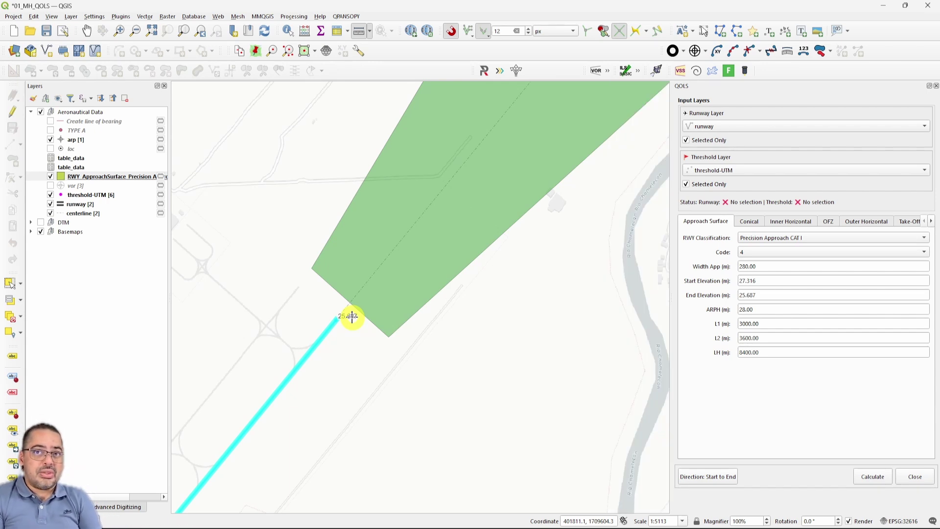
pyautogui.click(130, 176)
pyautogui.click(11, 177)
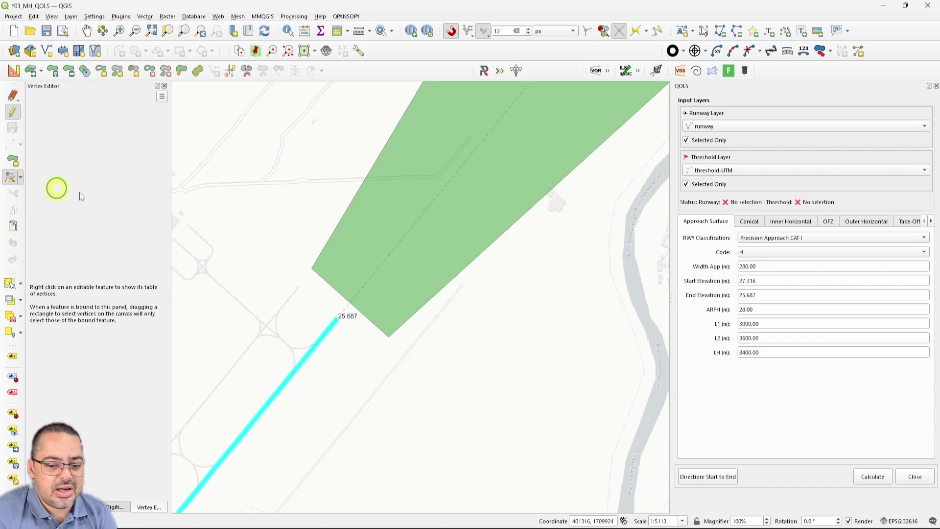
pyautogui.rightClick(336, 260)
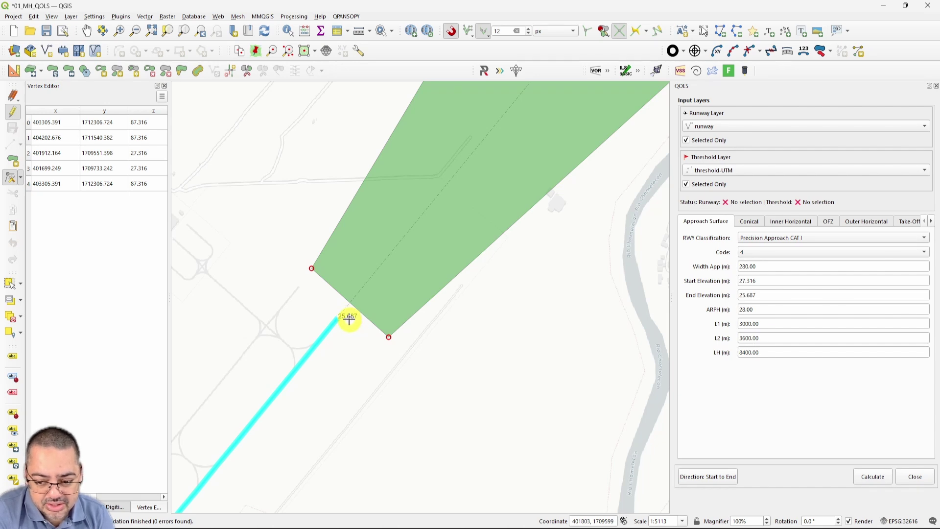
# Step: Swap start/end elevations to 25.687 and 27.316 and remove the old approach layer
pyautogui.tripleClick(768, 281)
pyautogui.write('25.687')
pyautogui.tripleClick(783, 295)
pyautogui.write('27.316')
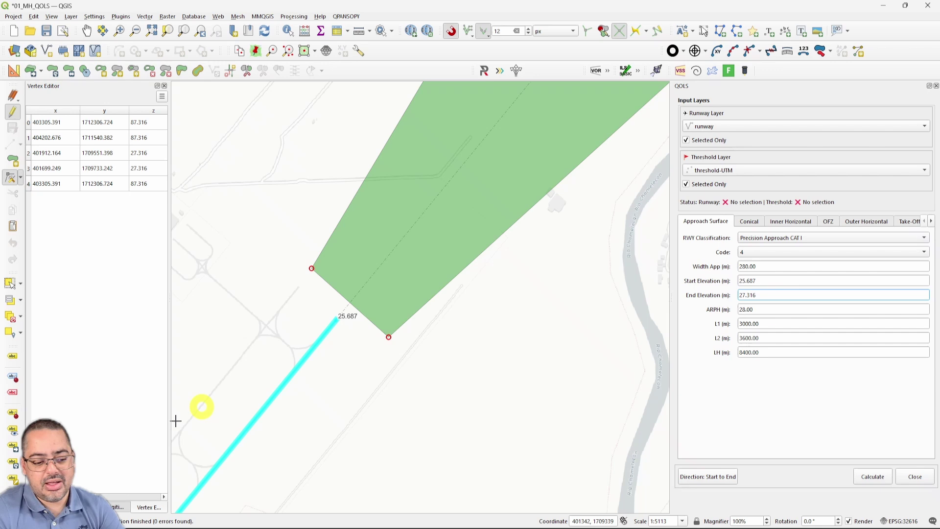
pyautogui.click(164, 85)
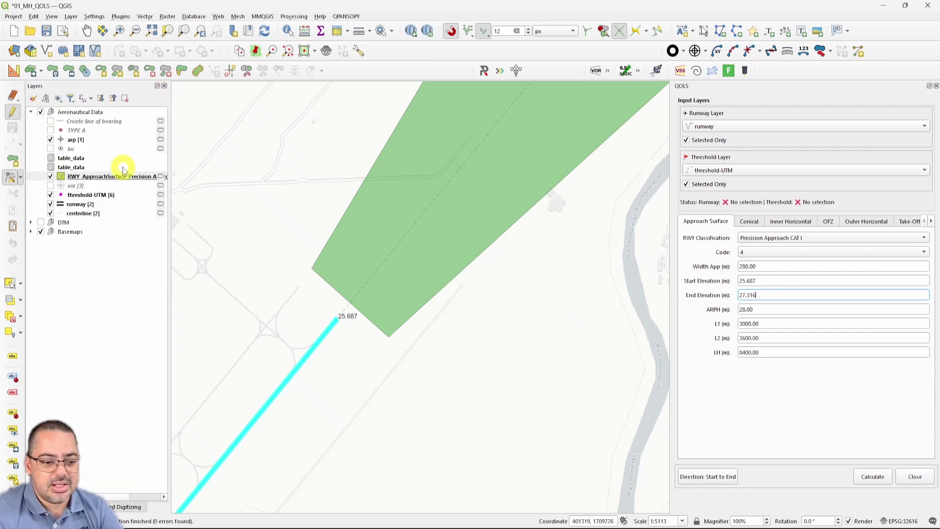
pyautogui.rightClick(129, 176)
pyautogui.click(171, 276)
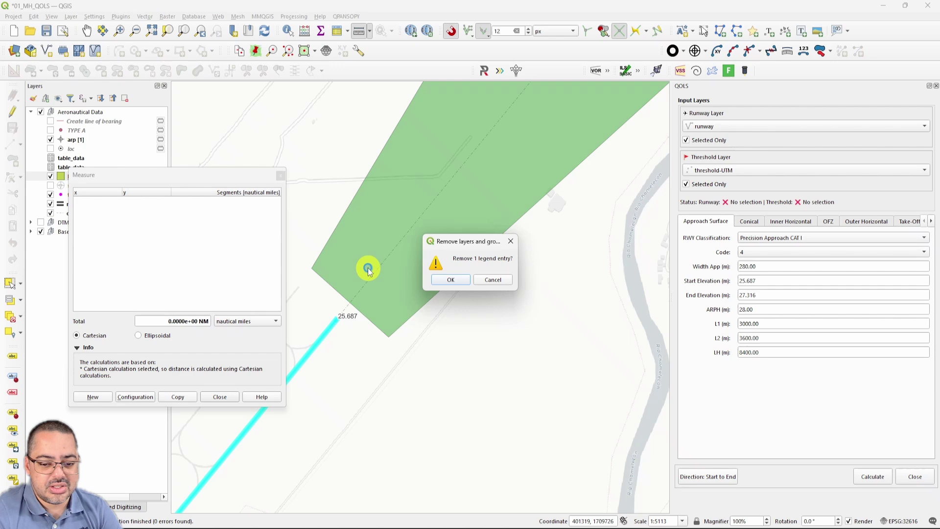
pyautogui.click(450, 279)
# Step: Recalculate the approach surface with the swapped elevations and select the new layer
pyautogui.click(874, 477)
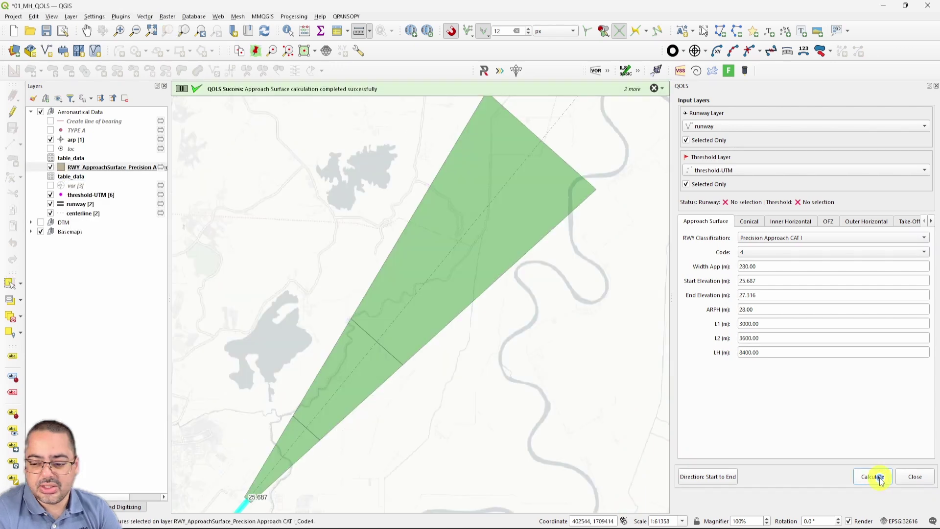
pyautogui.scroll(-3, 332, 319)
pyautogui.scroll(5, 335, 319)
pyautogui.scroll(3, 335, 318)
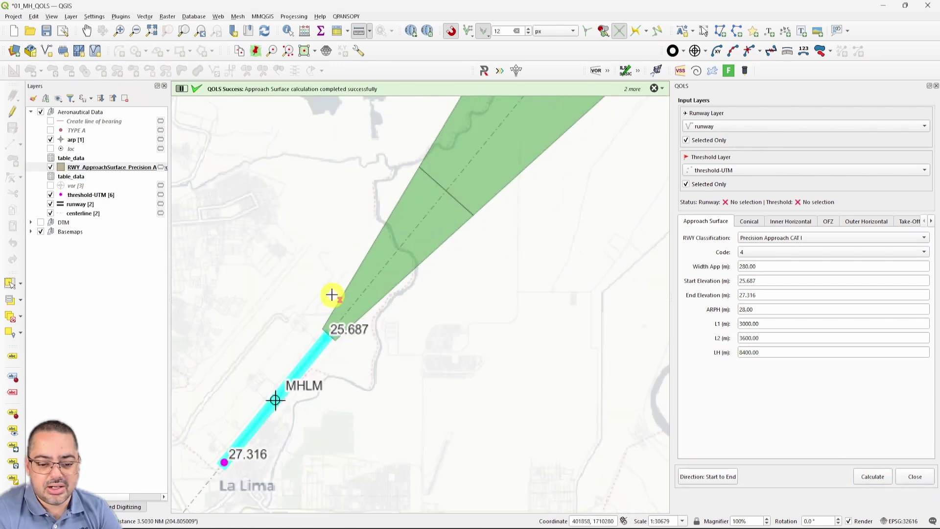
pyautogui.click(83, 166)
pyautogui.click(12, 112)
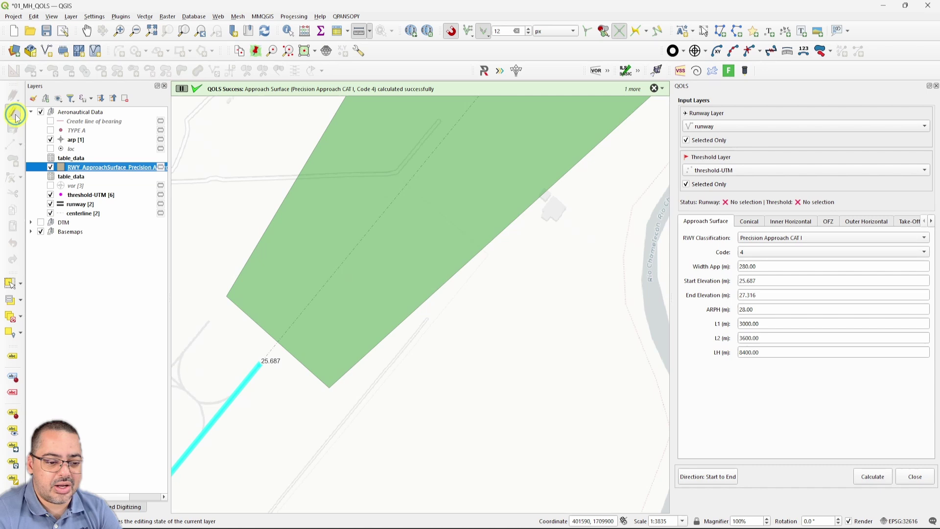
# Step: Read each approach section's vertex Z values: 25.687, 85.687 and 175.687 m
pyautogui.click(10, 178)
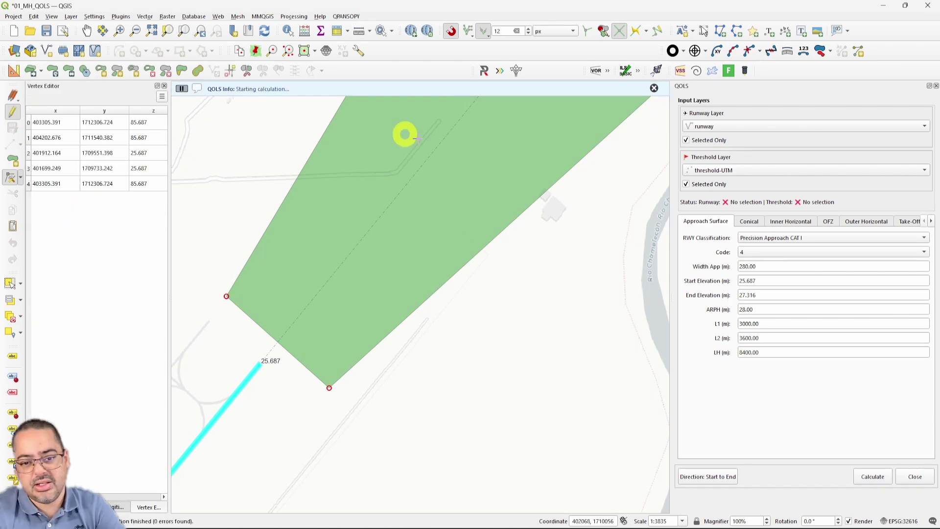
pyautogui.scroll(-1, 436, 148)
pyautogui.scroll(1, 450, 205)
pyautogui.scroll(-1, 450, 205)
pyautogui.scroll(-1, 336, 395)
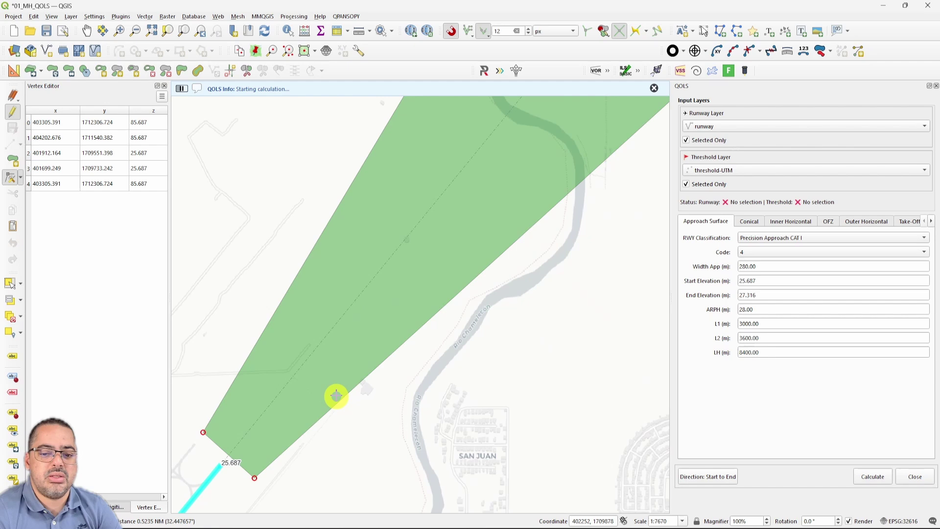
pyautogui.scroll(-1, 418, 273)
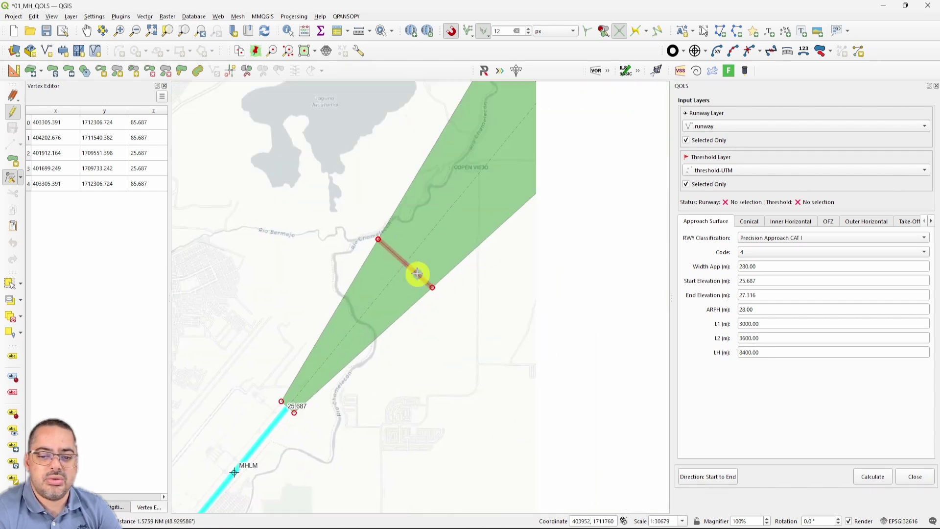
pyautogui.rightClick(469, 204)
pyautogui.moveTo(469, 205); pyautogui.dragTo(304, 362)
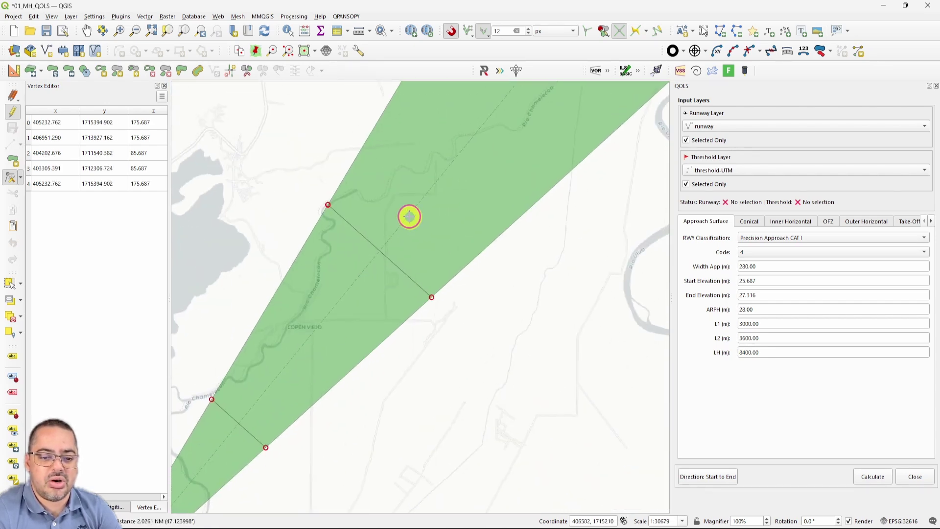
pyautogui.click(410, 216)
pyautogui.click(88, 507)
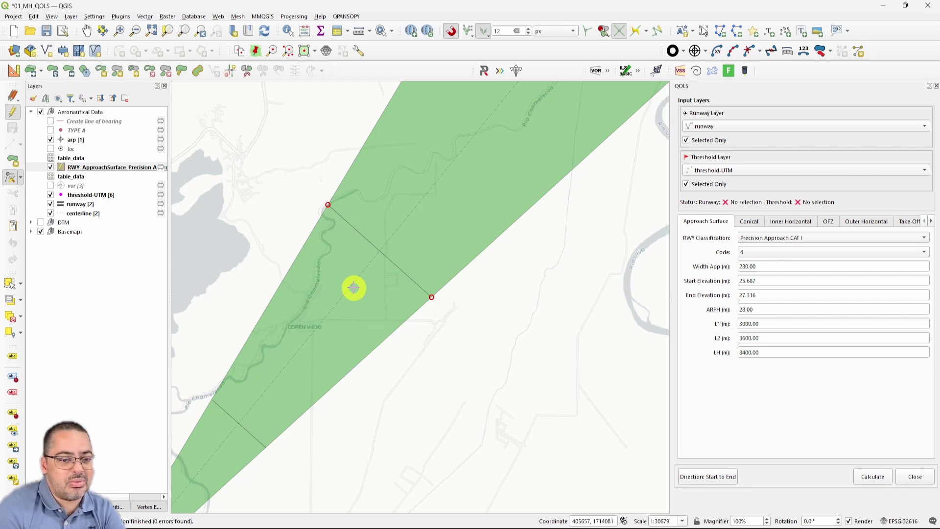
pyautogui.click(121, 16)
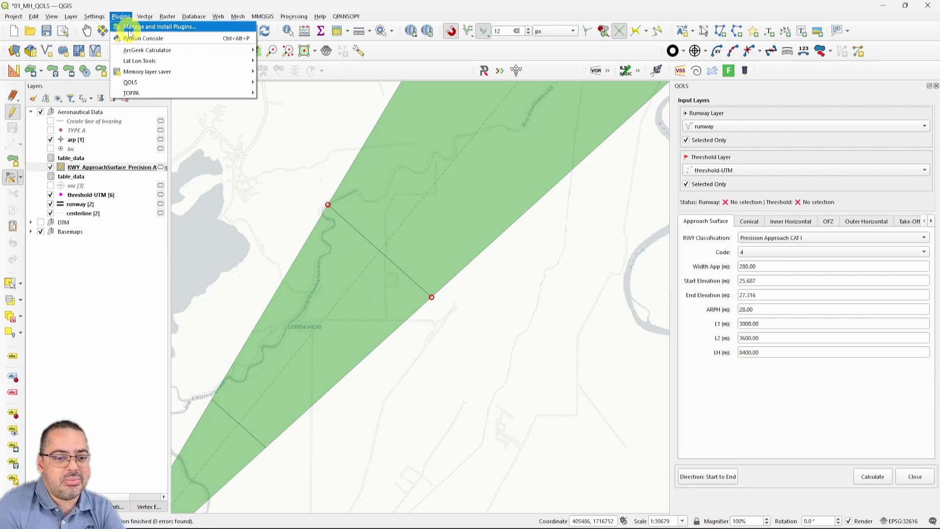
pyautogui.click(130, 27)
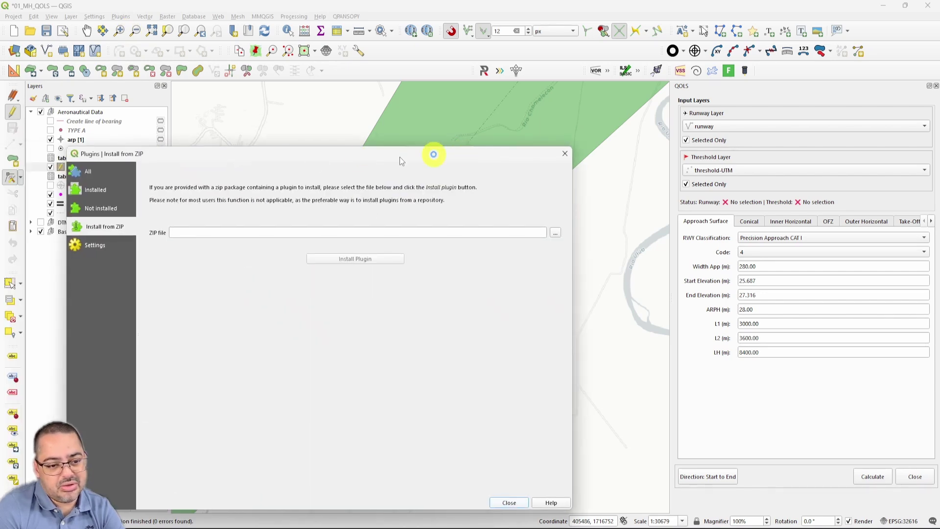
pyautogui.click(103, 169)
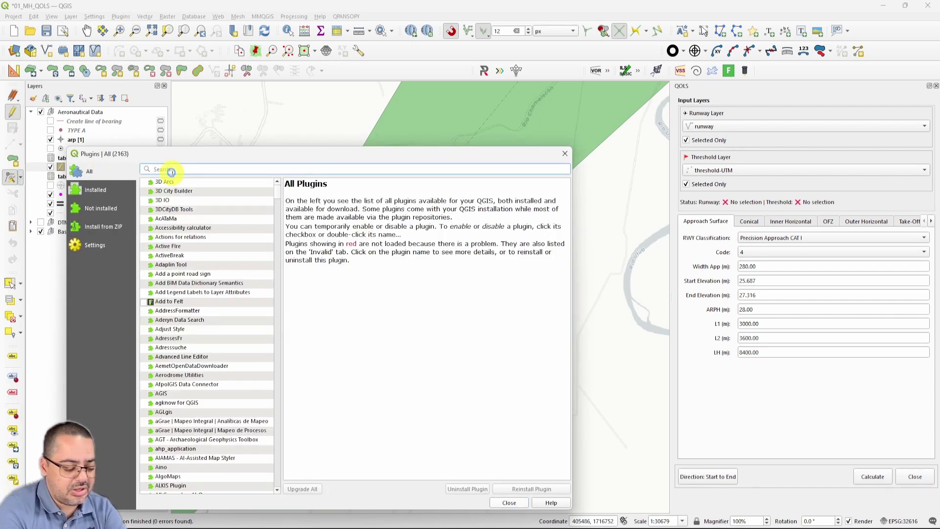
pyautogui.write('memory')
pyautogui.click(152, 200)
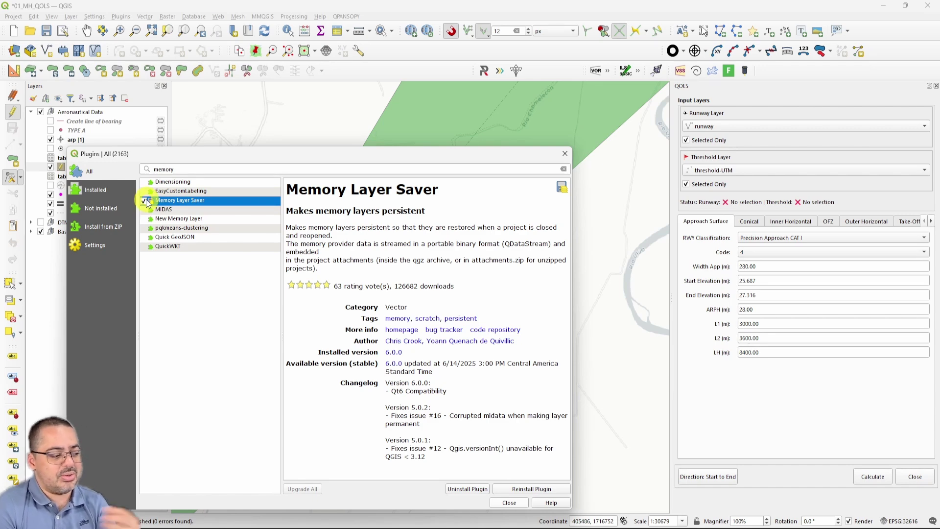
pyautogui.click(510, 502)
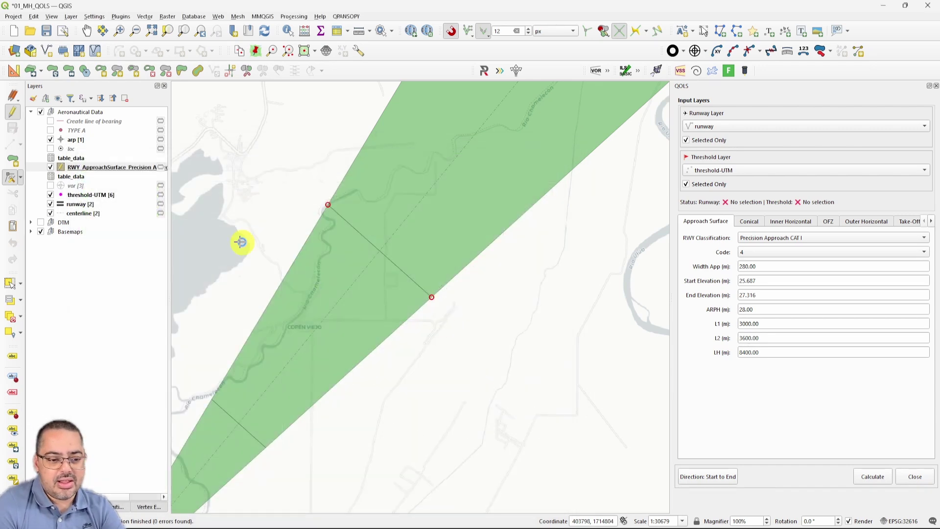
pyautogui.rightClick(110, 168)
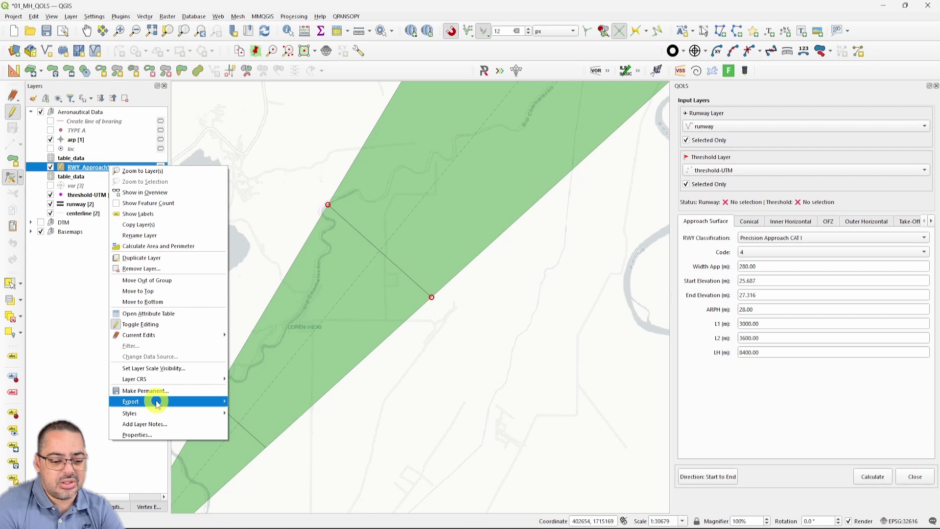
pyautogui.moveTo(157, 403)
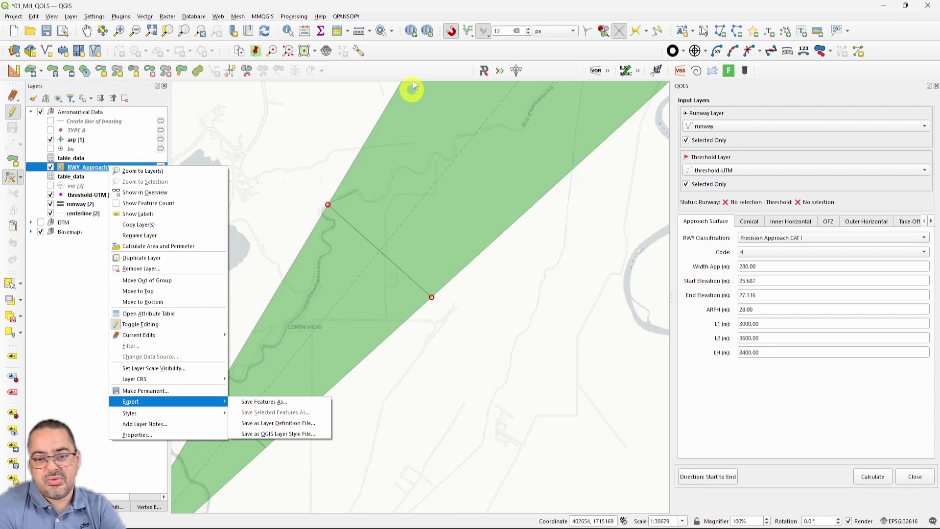
pyautogui.click(411, 7)
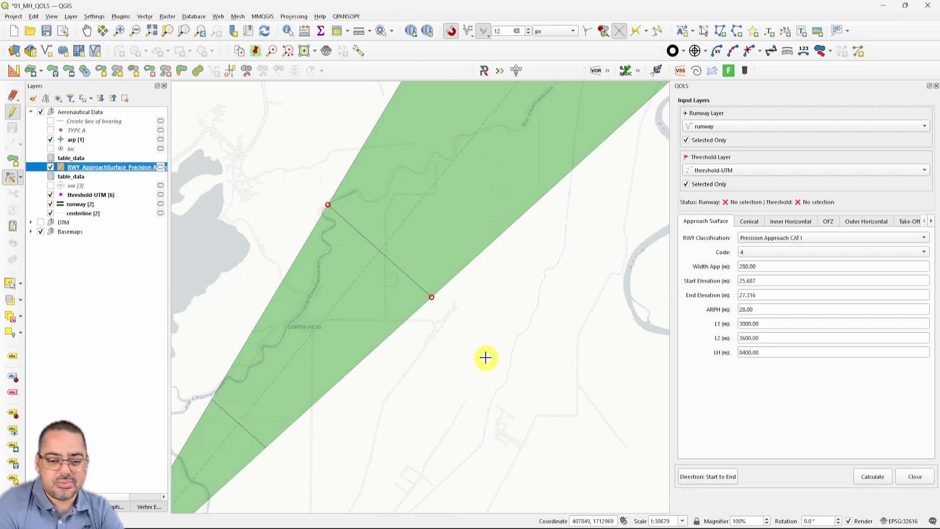
# Step: Select the threshold point at the 27.316 end and calculate the 6000 m, 60 m conical surface
pyautogui.scroll(-1, 503, 353)
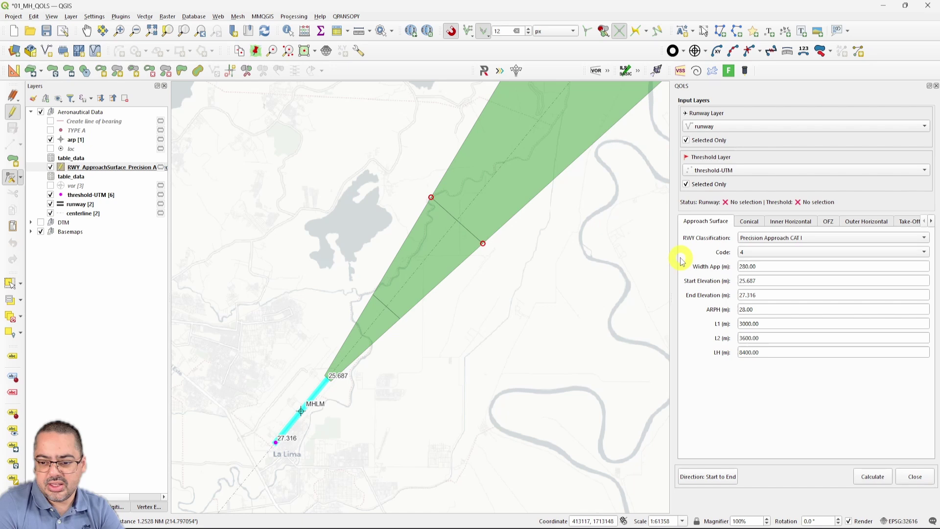
pyautogui.click(744, 222)
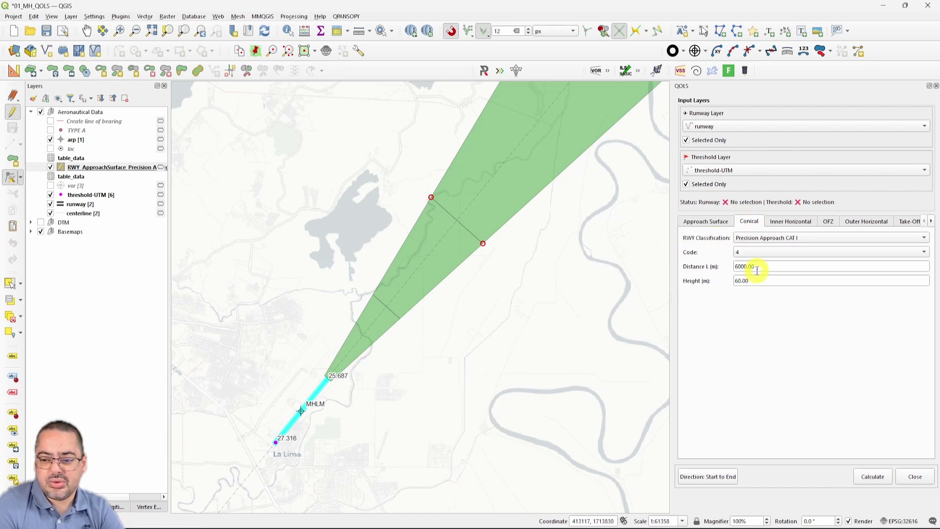
pyautogui.moveTo(382, 304); pyautogui.dragTo(379, 248)
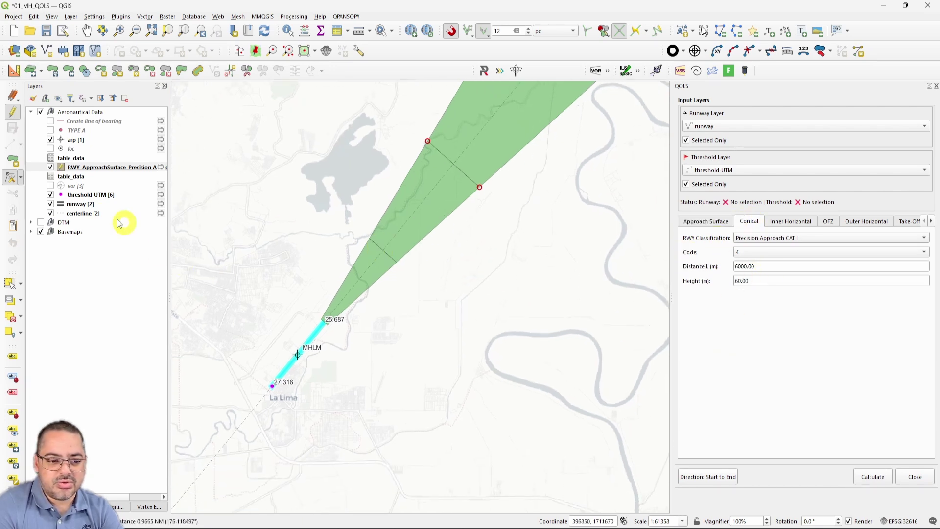
pyautogui.click(93, 195)
pyautogui.hotkey('ctrl', 'shift', 'm')
pyautogui.click(212, 396)
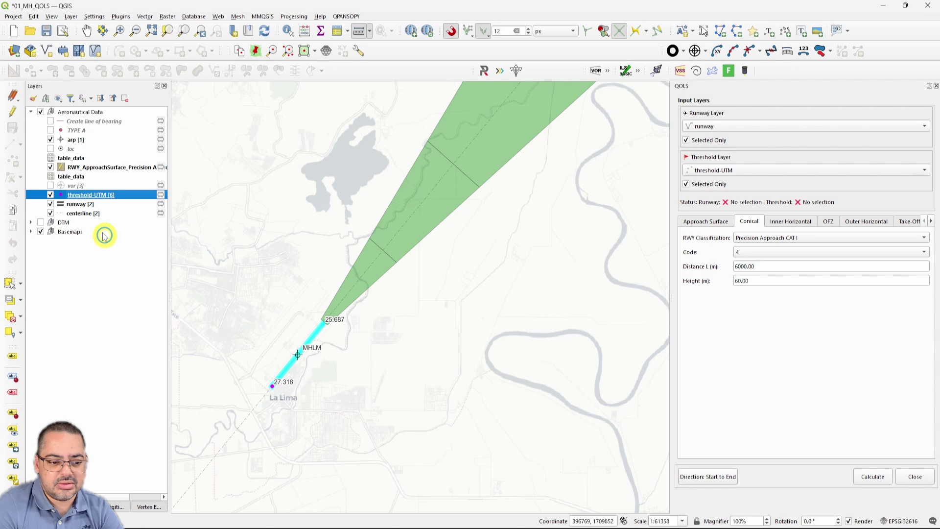
pyautogui.click(9, 283)
pyautogui.moveTo(269, 346); pyautogui.dragTo(384, 409)
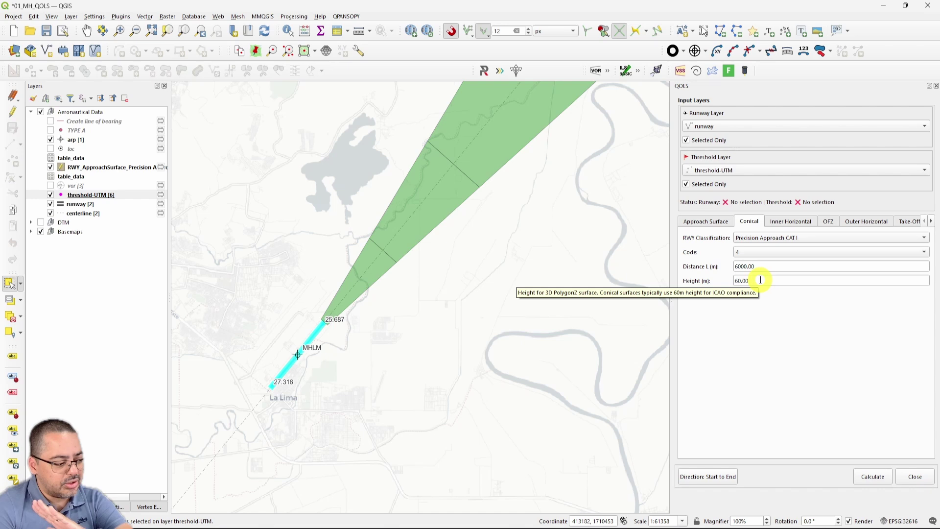
pyautogui.click(873, 477)
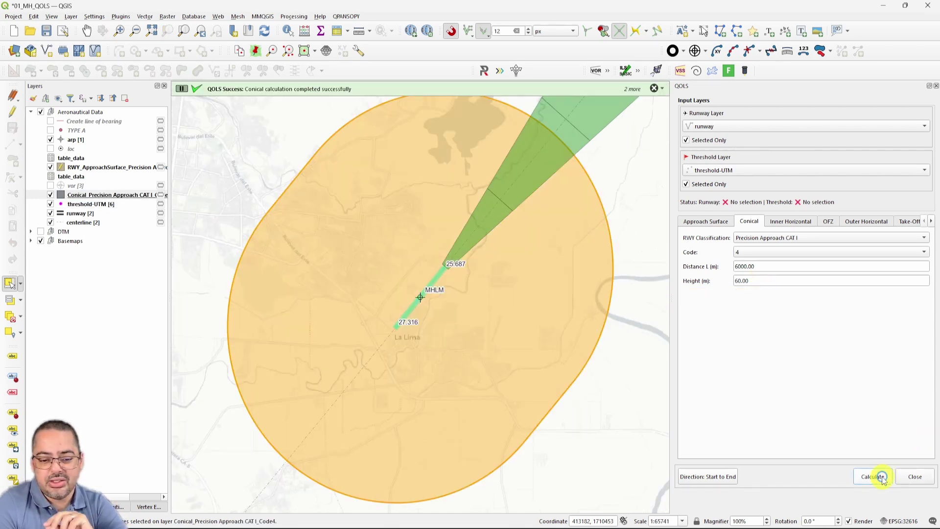
# Step: Calculate the 4000 m, 45 m inner horizontal surface and compare it against the Conical layer
pyautogui.click(775, 221)
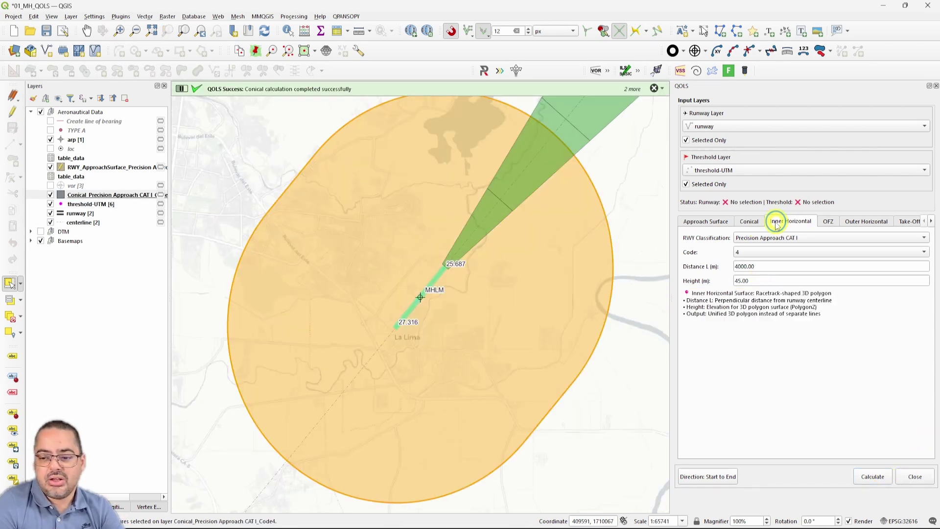
pyautogui.click(873, 477)
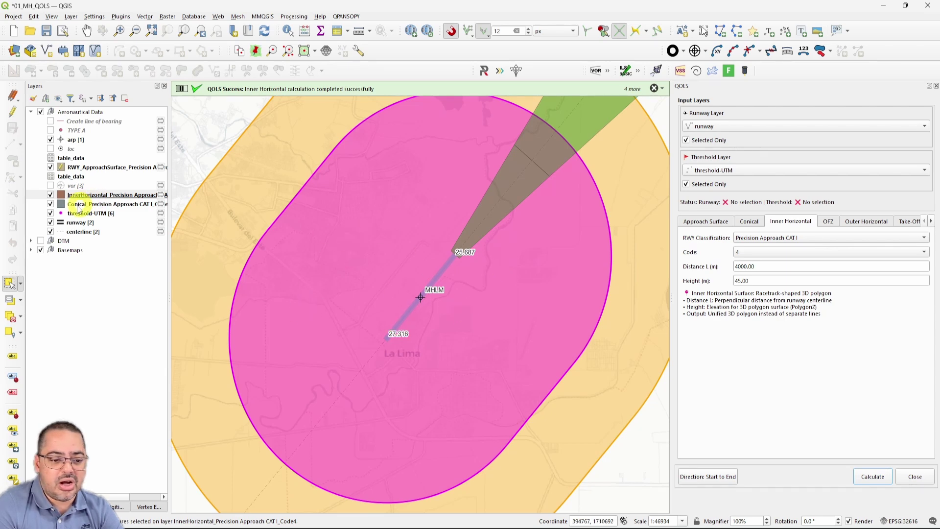
pyautogui.click(50, 203)
pyautogui.click(51, 195)
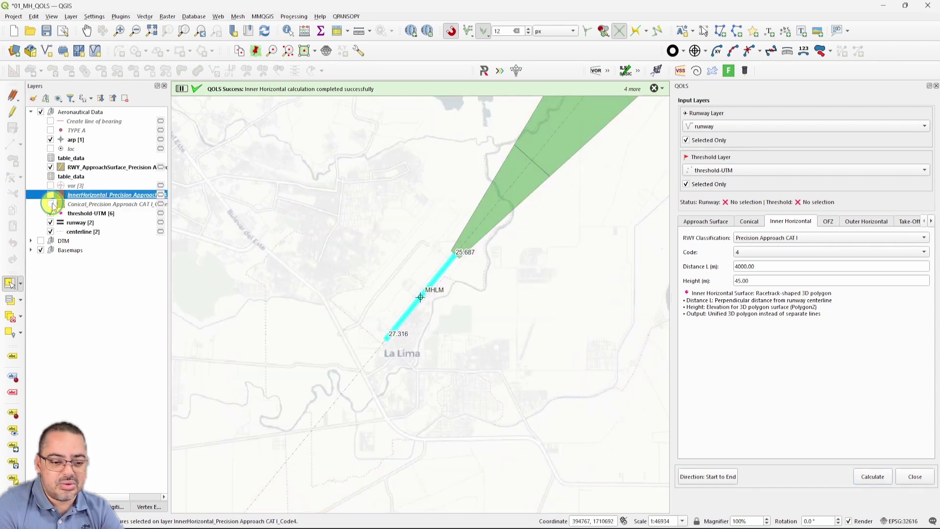
pyautogui.click(51, 204)
# Step: Dismiss the plugin messages and select the InnerHorizontal layer
pyautogui.click(655, 89)
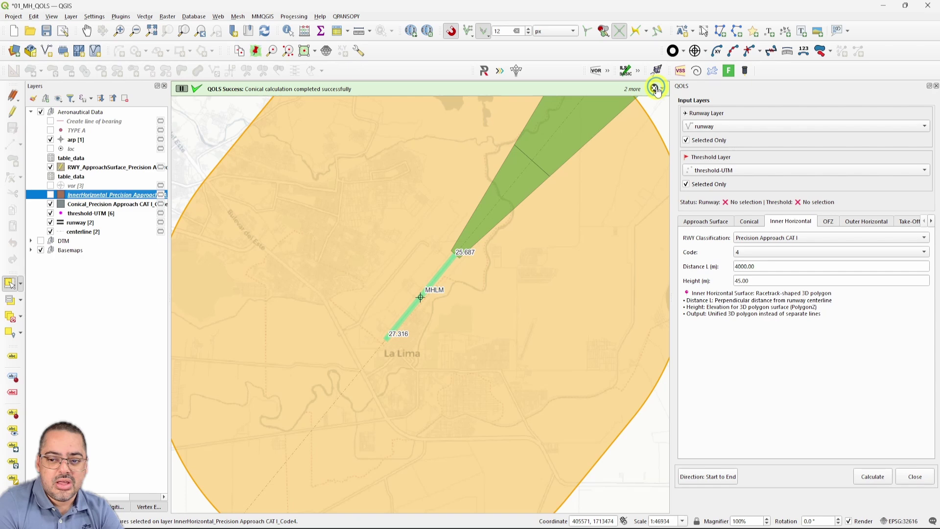
pyautogui.click(656, 89)
pyautogui.click(655, 88)
pyautogui.scroll(-3, 442, 247)
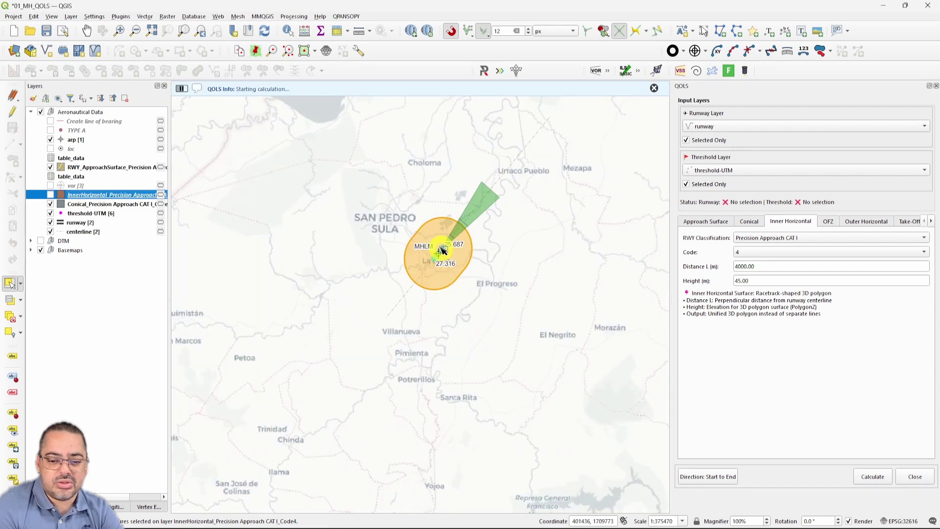
pyautogui.scroll(2, 442, 250)
pyautogui.click(84, 198)
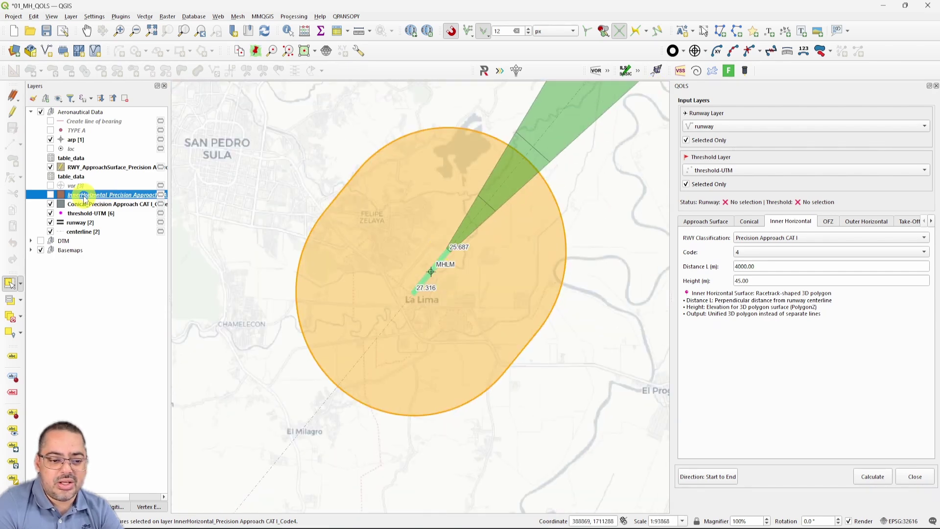
# Step: Make new edits avoid overlapping the active Conical layer
pyautogui.click(51, 194)
pyautogui.click(79, 204)
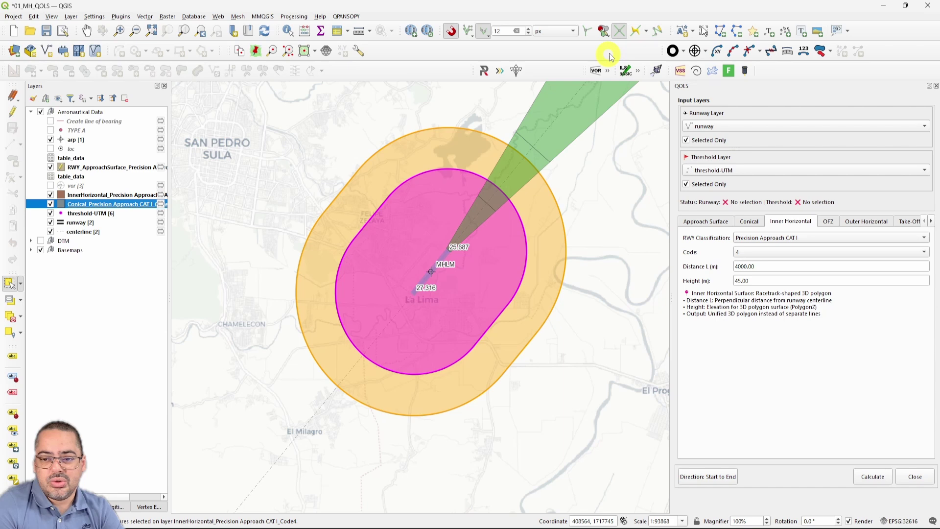
pyautogui.click(605, 31)
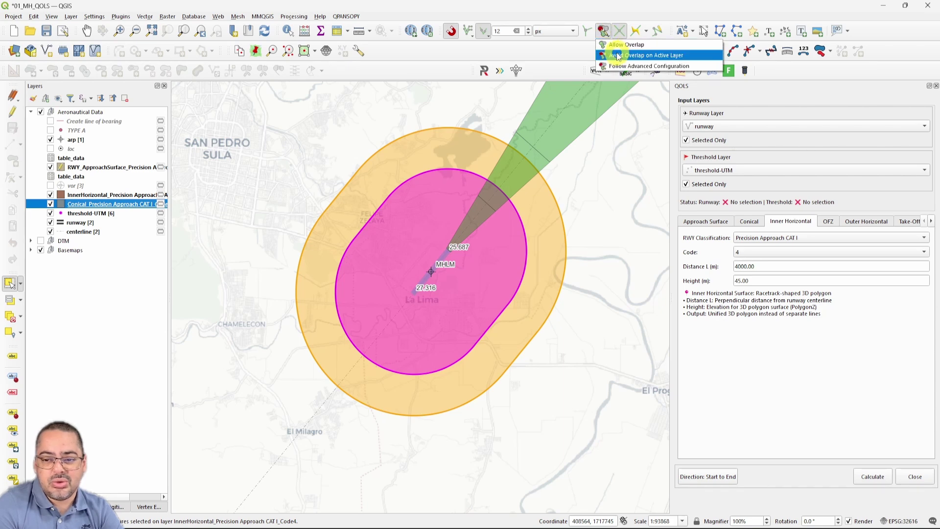
pyautogui.click(623, 54)
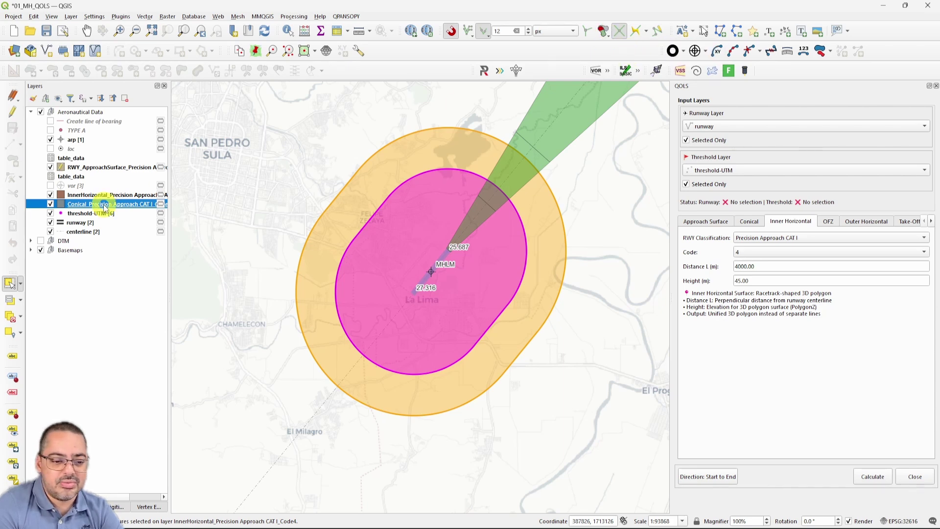
# Step: Paste the copied surface feature into the Conical layer while editing, then stop editing
pyautogui.click(326, 279)
pyautogui.click(15, 112)
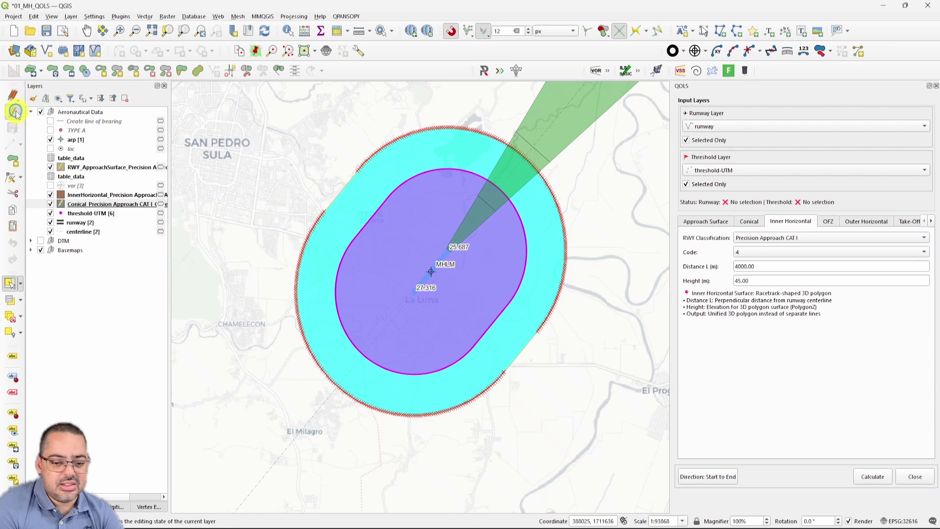
pyautogui.hotkey('ctrl', 'v')
pyautogui.click(301, 187)
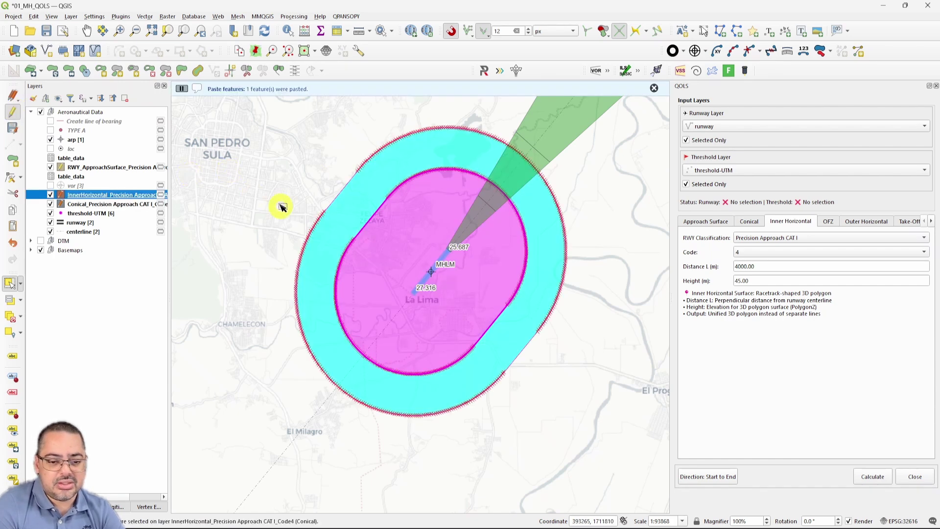
pyautogui.click(315, 218)
pyautogui.click(329, 215)
pyautogui.click(162, 208)
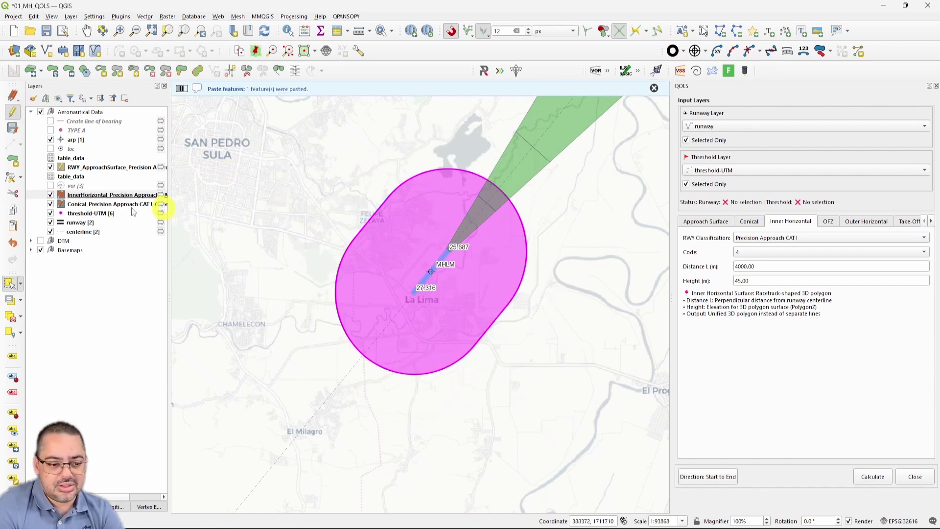
pyautogui.click(82, 203)
pyautogui.click(348, 201)
pyautogui.click(284, 188)
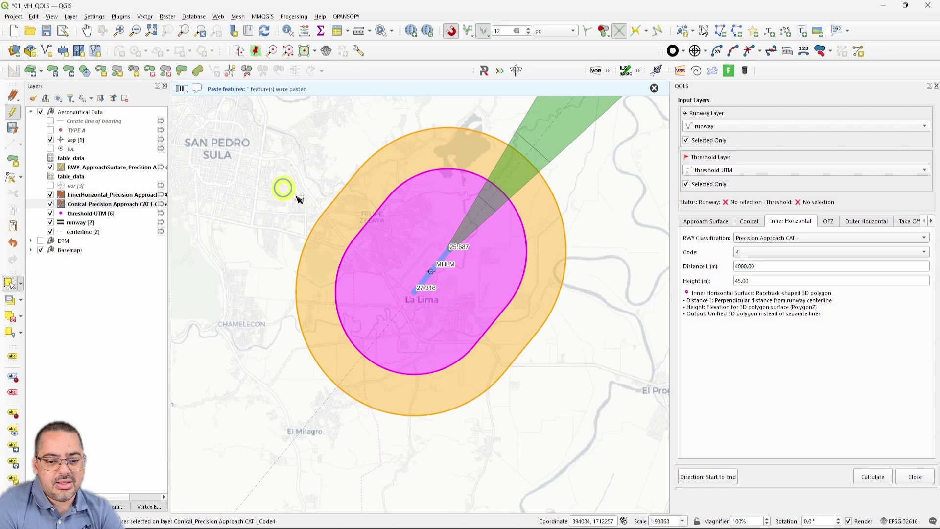
pyautogui.click(12, 112)
# Step: Toggle the Conical and InnerHorizontal layers off and on to compare both surfaces
pyautogui.click(103, 192)
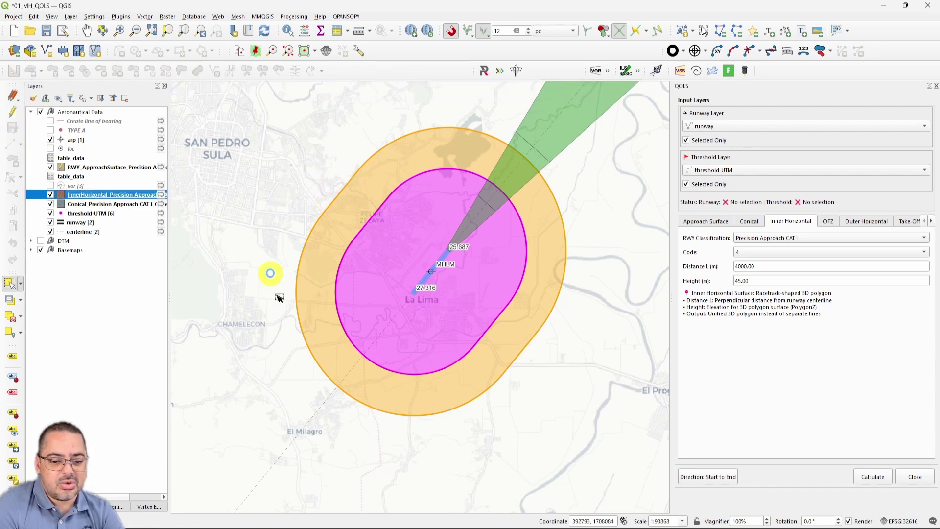
pyautogui.click(50, 204)
pyautogui.click(50, 204)
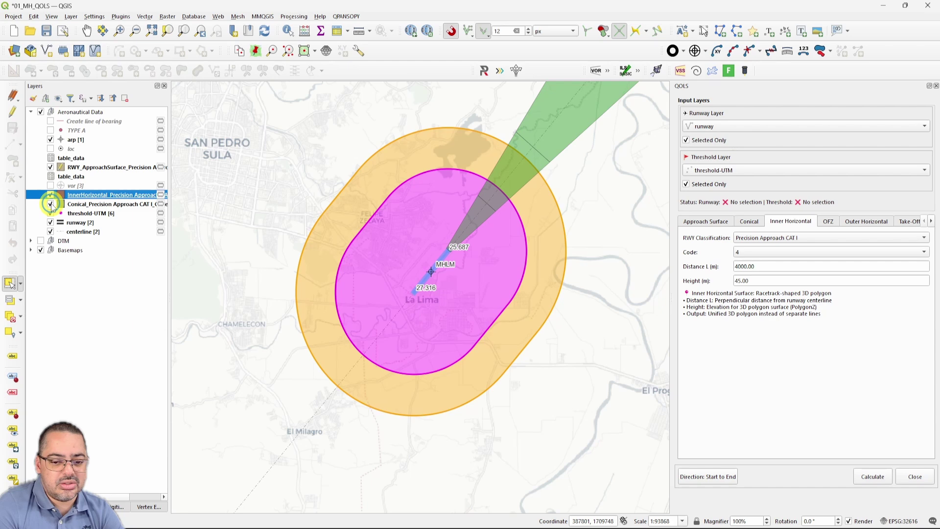
pyautogui.click(50, 196)
pyautogui.click(50, 196)
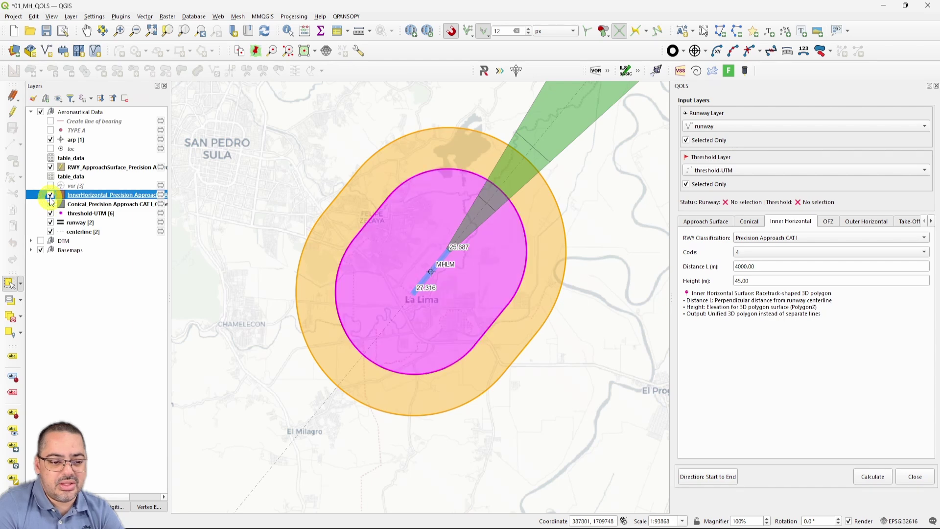
# Step: Hide the InnerHorizontal and Conical layers and select the approach surface layer
pyautogui.click(266, 293)
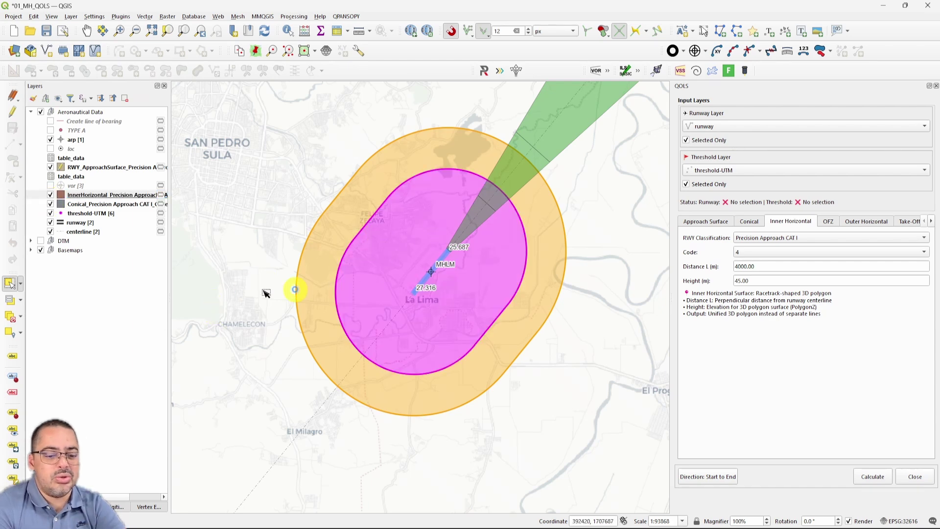
pyautogui.click(50, 195)
pyautogui.click(51, 204)
pyautogui.click(78, 167)
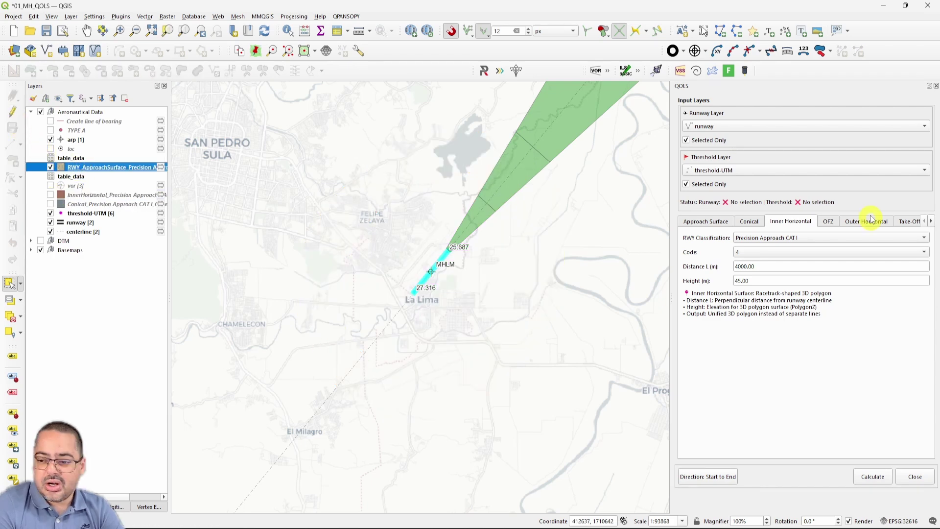
# Step: Calculate the 120 m obstacle free zone with elevations 25.687–27.316 and ARPH 28.00
pyautogui.click(827, 222)
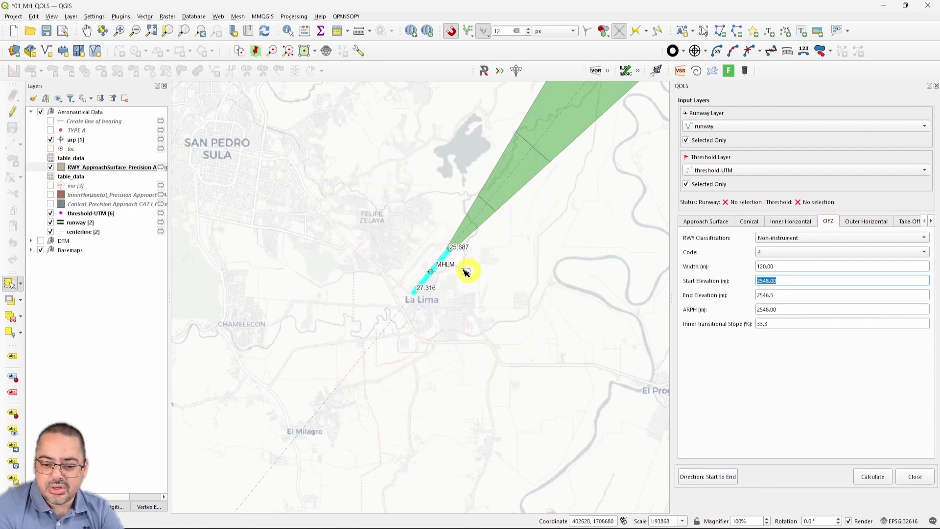
pyautogui.scroll(1, 464, 273)
pyautogui.scroll(1, 464, 272)
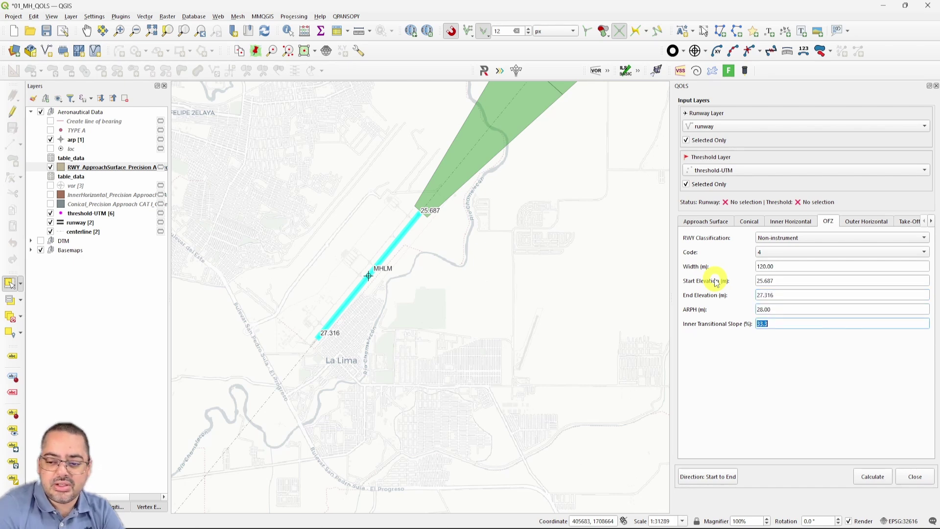
pyautogui.click(873, 477)
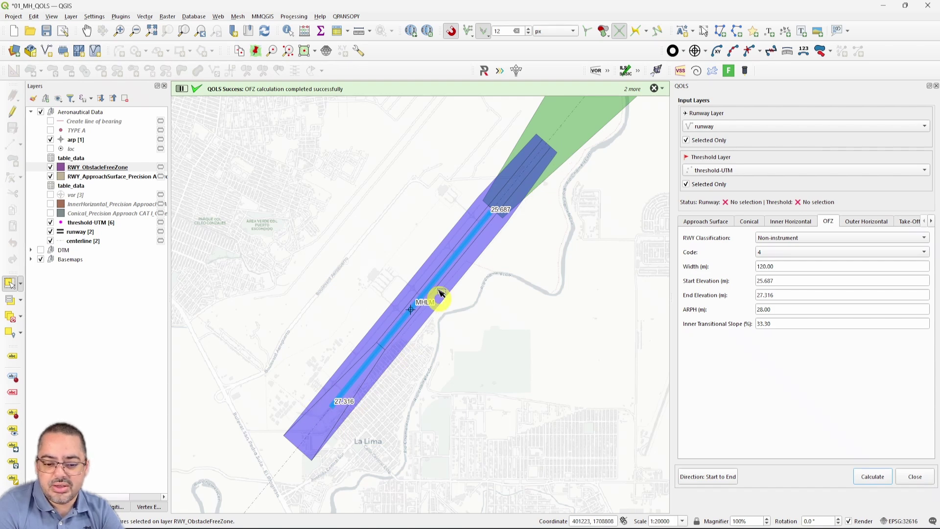
pyautogui.click(866, 221)
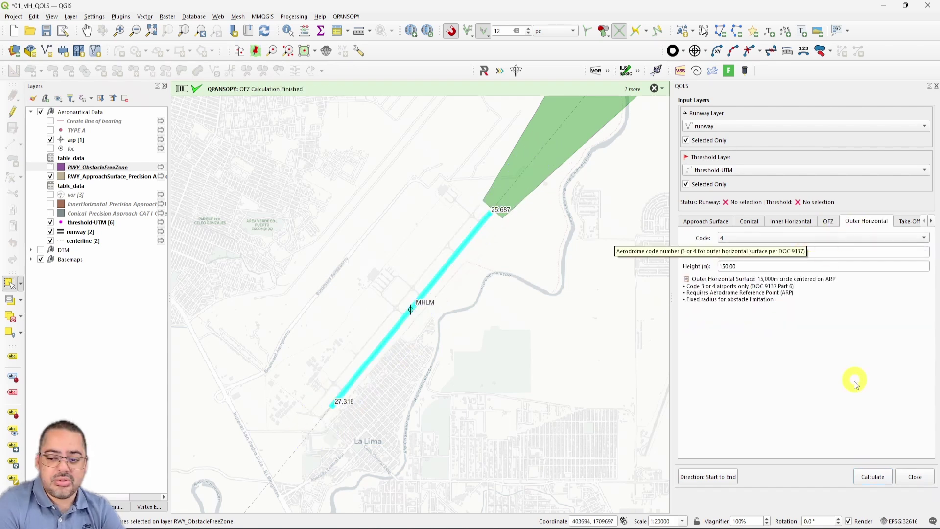
# Step: Calculate an Outer Horizontal Surface, then remove the resulting layer
pyautogui.click(870, 475)
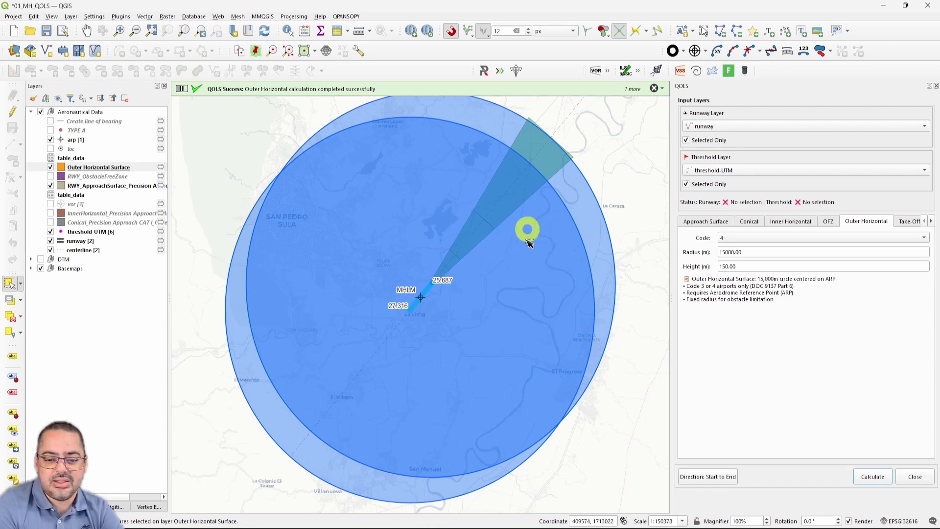
pyautogui.rightClick(107, 167)
pyautogui.click(156, 267)
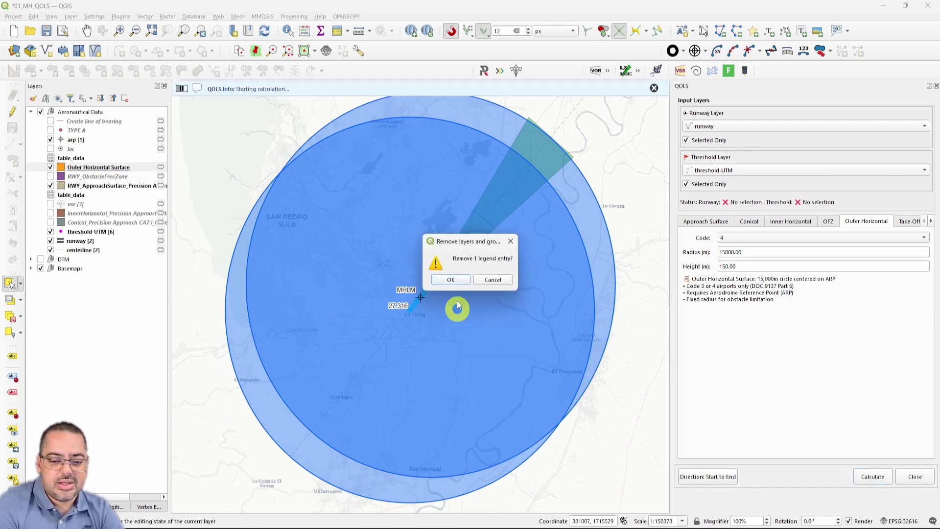
pyautogui.click(452, 280)
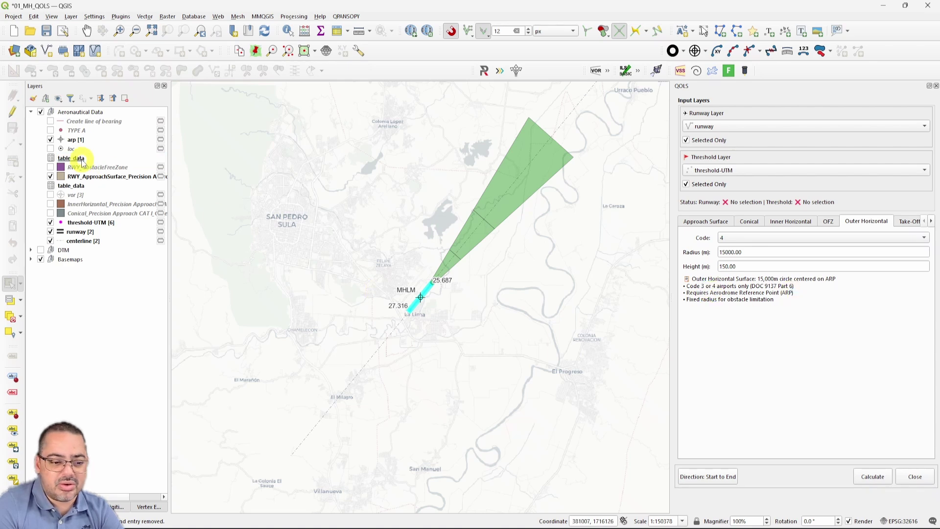
# Step: Select the ARP point, use arp as threshold layer, and compute the 15000 m, 150 m circle
pyautogui.click(77, 140)
pyautogui.moveTo(417, 286); pyautogui.dragTo(463, 331)
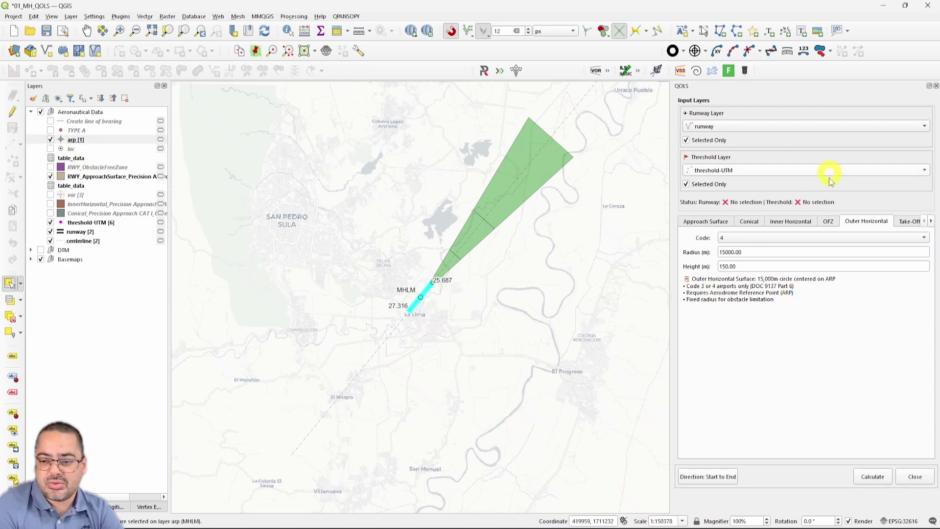
pyautogui.click(759, 173)
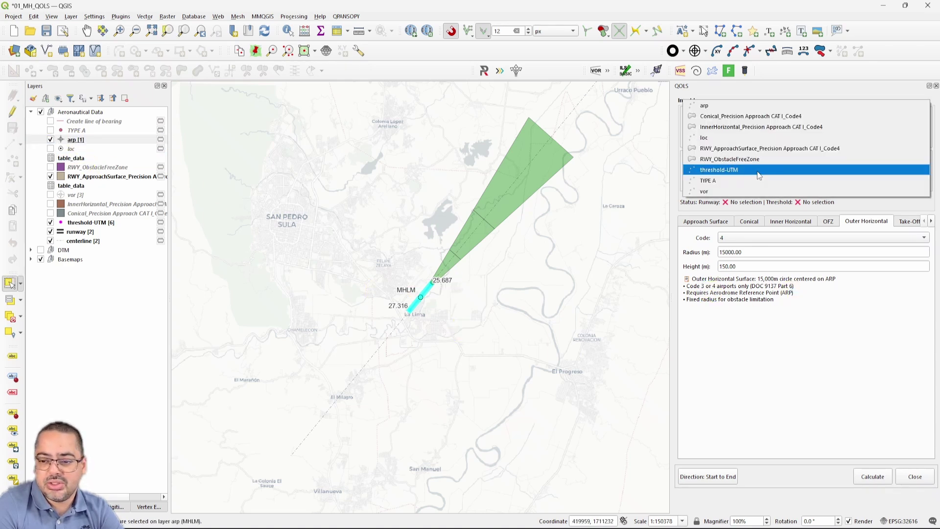
pyautogui.click(737, 106)
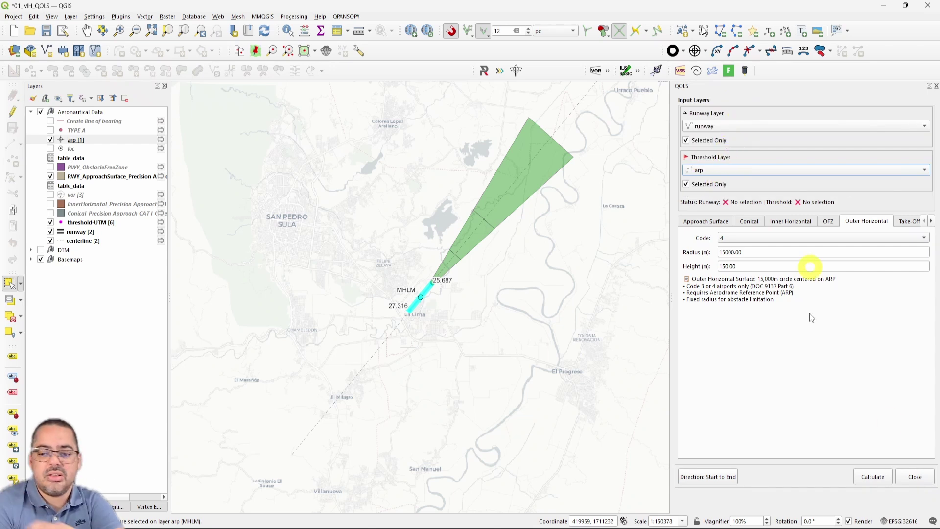
pyautogui.click(887, 481)
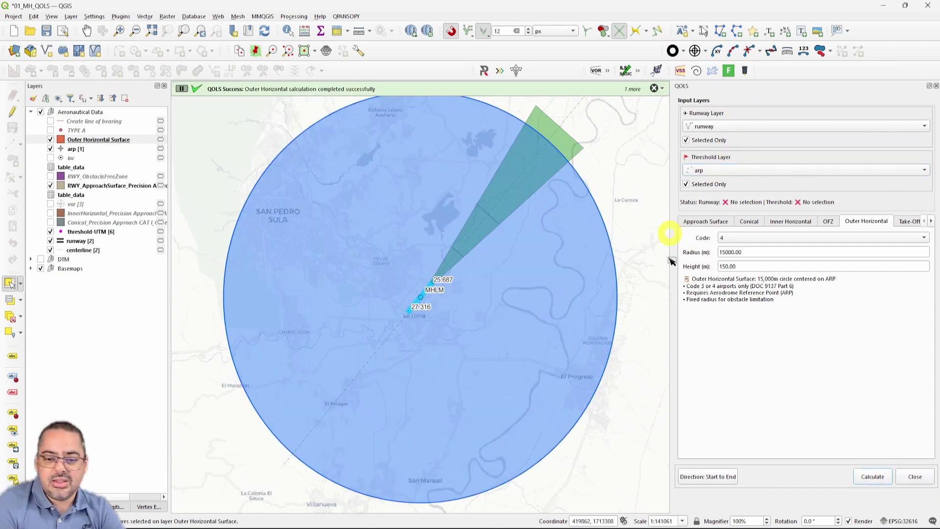
# Step: Dismiss the messages and hide the Outer Horizontal Surface circle
pyautogui.click(655, 89)
pyautogui.click(655, 90)
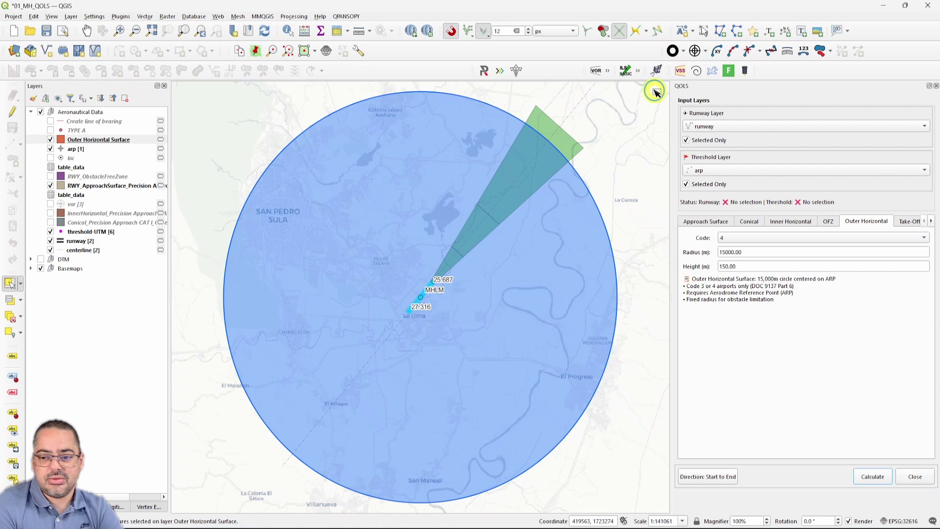
pyautogui.click(932, 222)
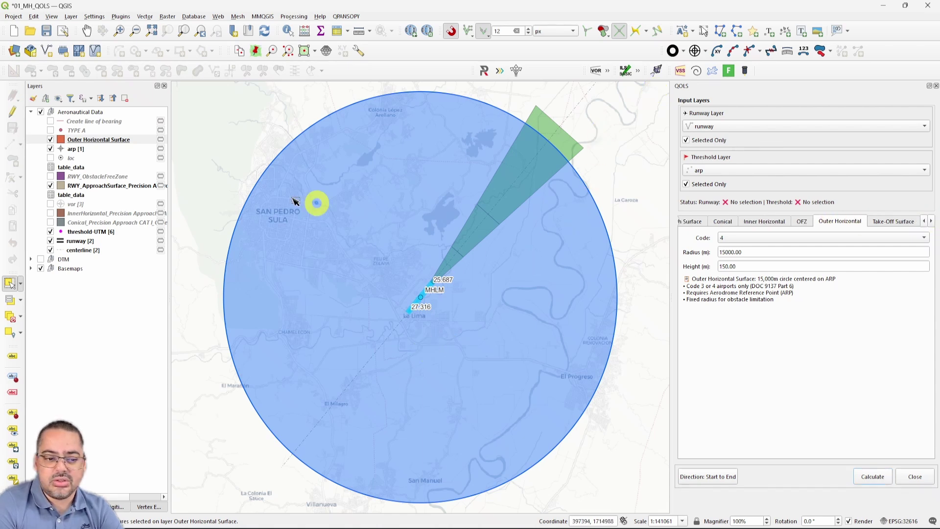
pyautogui.click(51, 140)
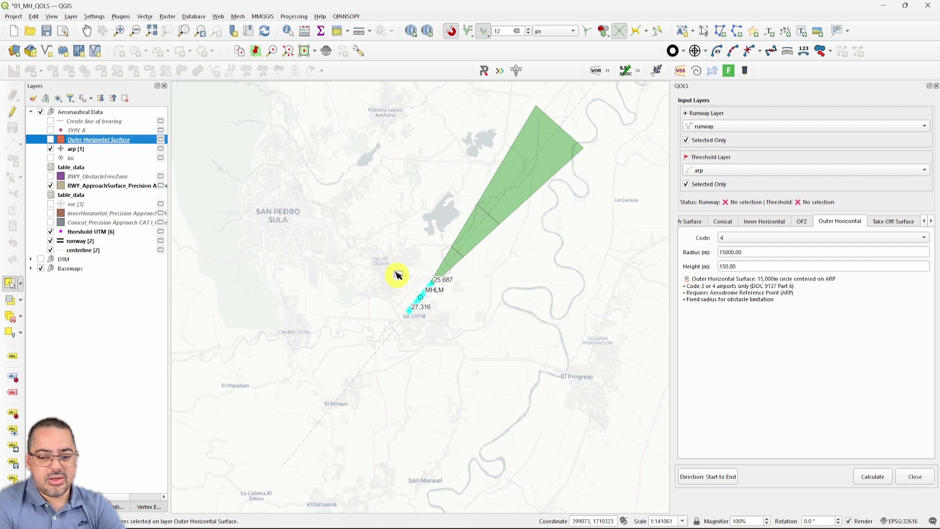
# Step: Calculate transitional surfaces with start elevation 25.687, end 27.16, ARPH 28, then delete that layer
pyautogui.click(931, 221)
pyautogui.click(896, 222)
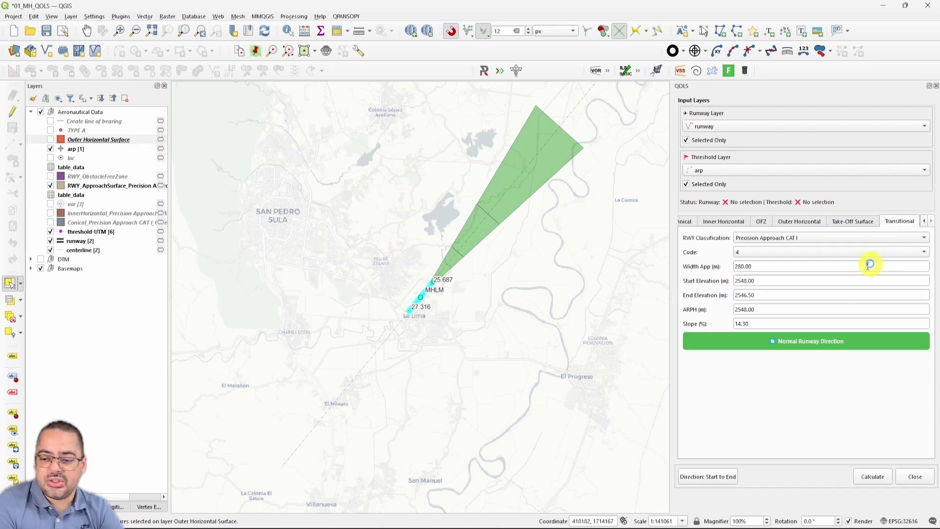
pyautogui.click(756, 267)
pyautogui.press('Tab')
pyautogui.scroll(2, 418, 284)
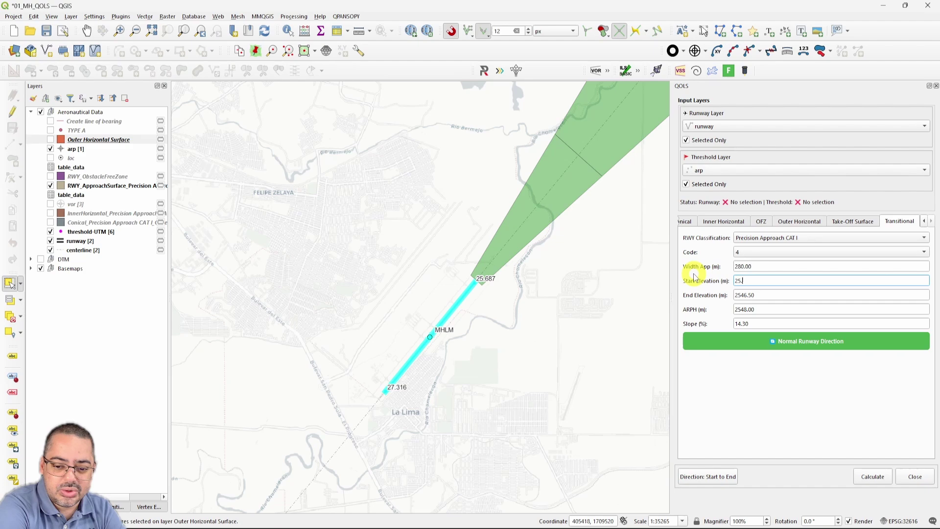
pyautogui.write('27.16')
pyautogui.press('Tab')
pyautogui.write('28')
pyautogui.press('Tab')
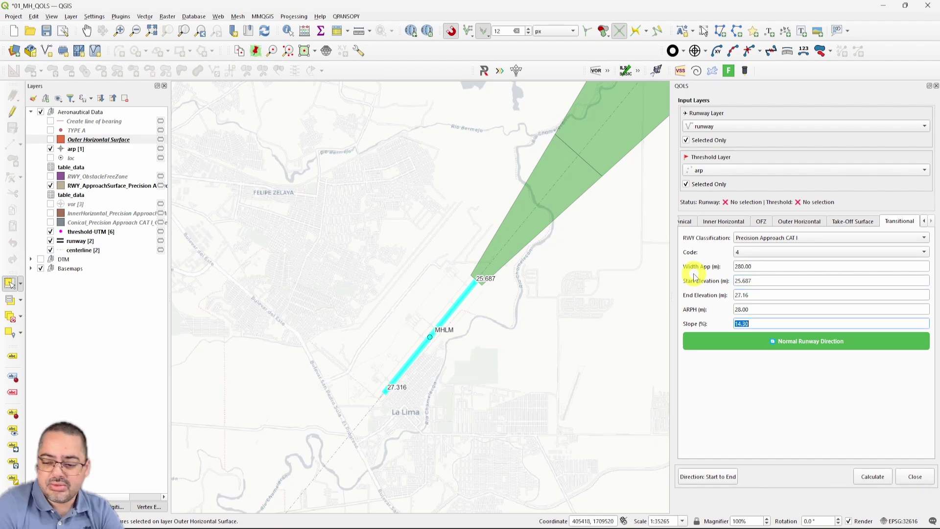
pyautogui.click(872, 478)
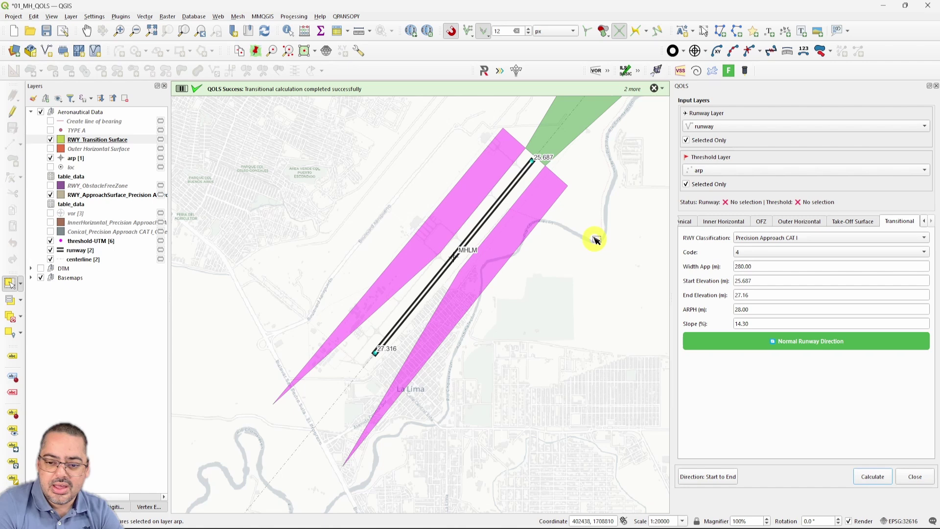
pyautogui.click(795, 346)
pyautogui.hotkey('ctrl', 'd')
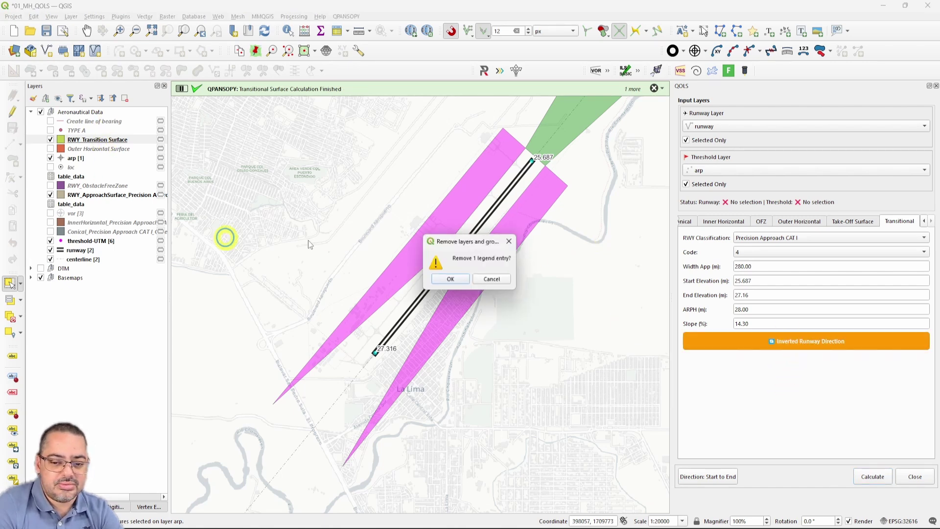
pyautogui.click(451, 280)
# Step: Recalculate the transitional surfaces from the selected runway with threshold-UTM, keeping Precision Approach CAT I
pyautogui.click(79, 241)
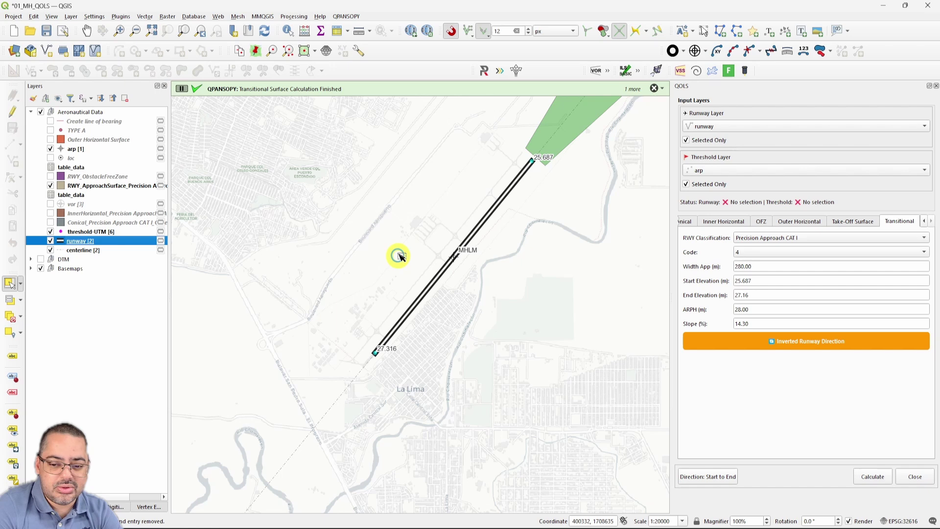
pyautogui.moveTo(399, 256); pyautogui.dragTo(500, 295)
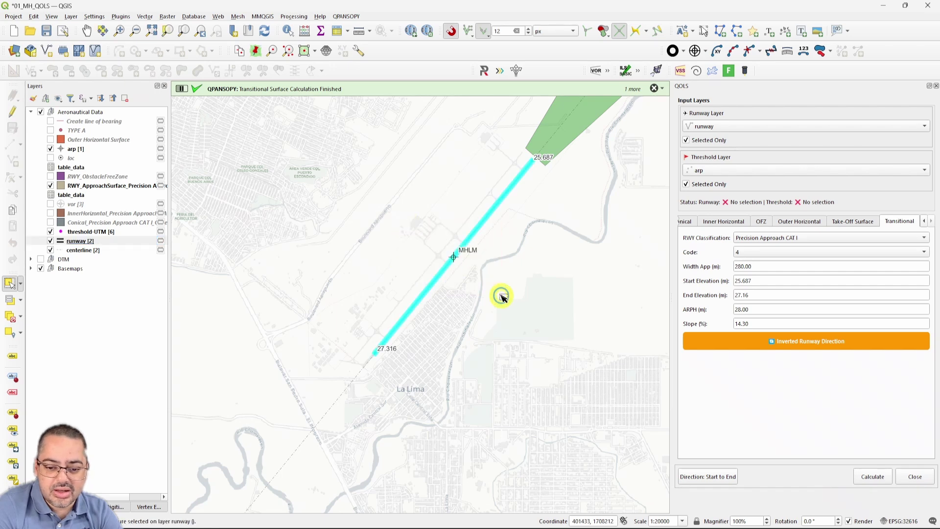
pyautogui.click(707, 177)
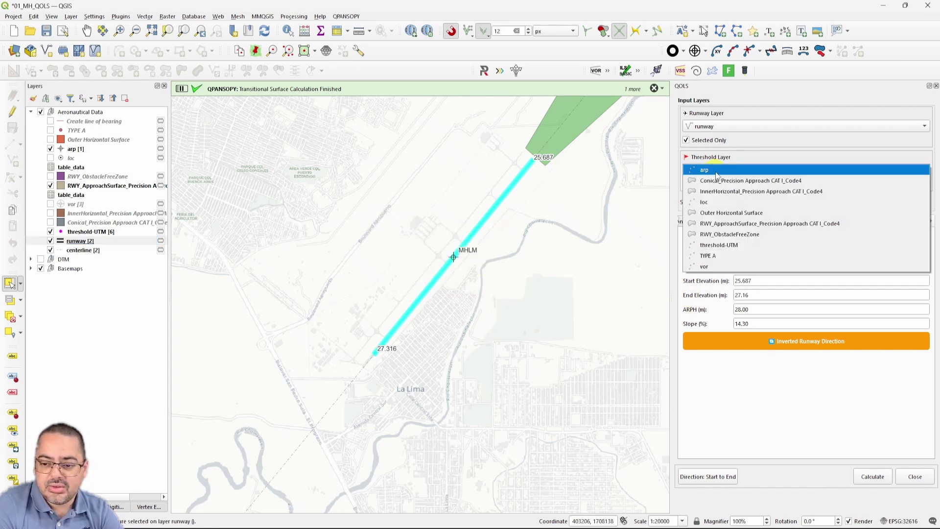
pyautogui.click(735, 245)
pyautogui.click(82, 232)
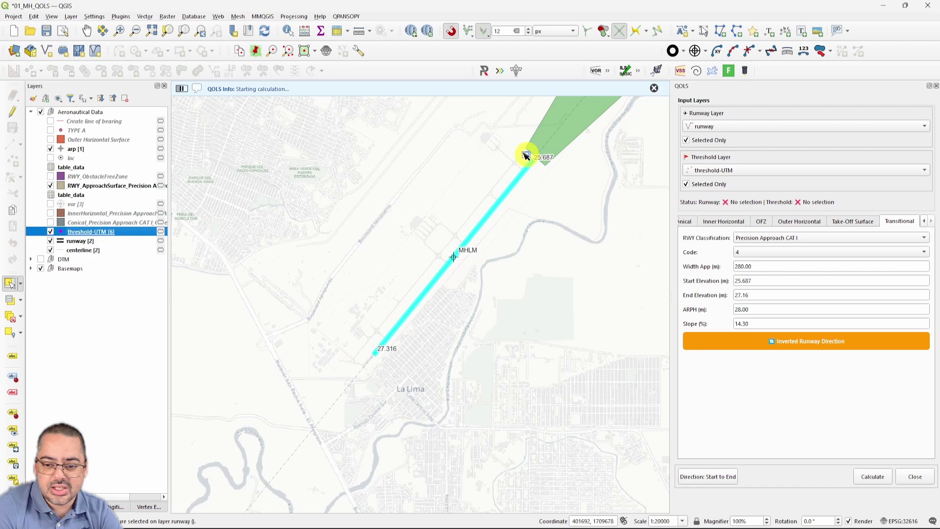
pyautogui.click(873, 477)
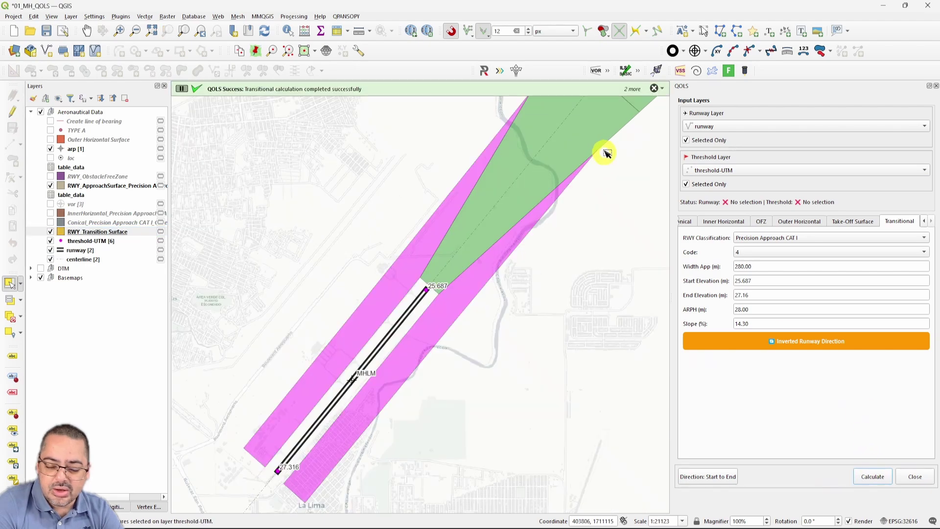
pyautogui.click(654, 89)
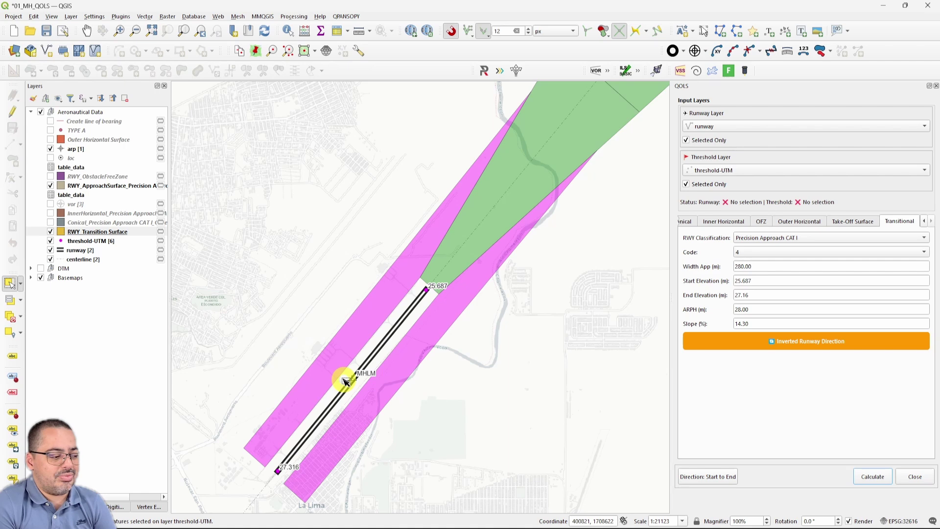
pyautogui.click(768, 237)
pyautogui.click(768, 237)
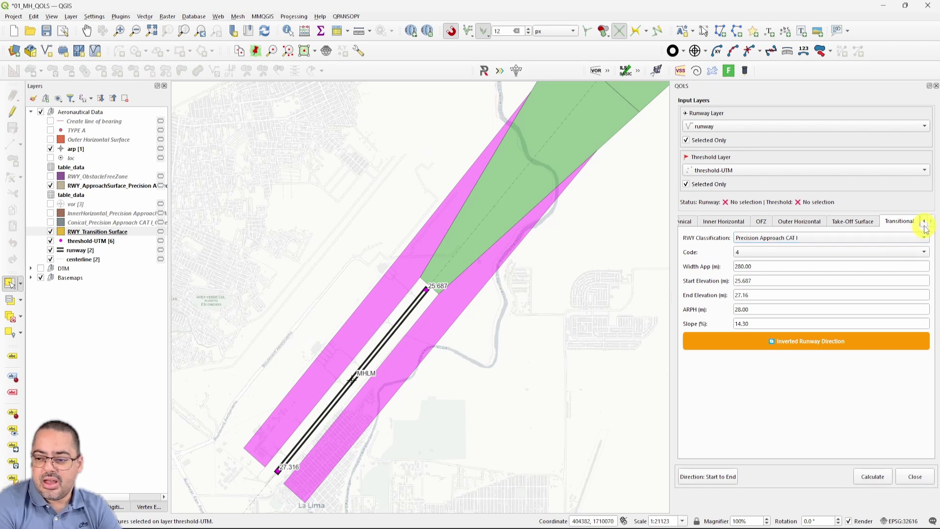
# Step: On the Take-Off Surface tab, select the runway line and its south threshold point
pyautogui.click(865, 221)
pyautogui.moveTo(333, 417); pyautogui.dragTo(437, 273)
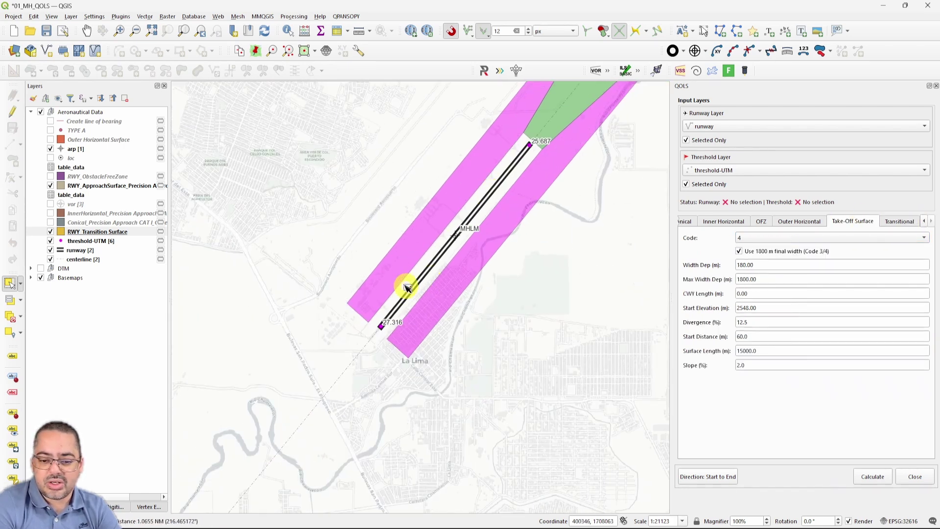
pyautogui.click(426, 272)
pyautogui.click(428, 272)
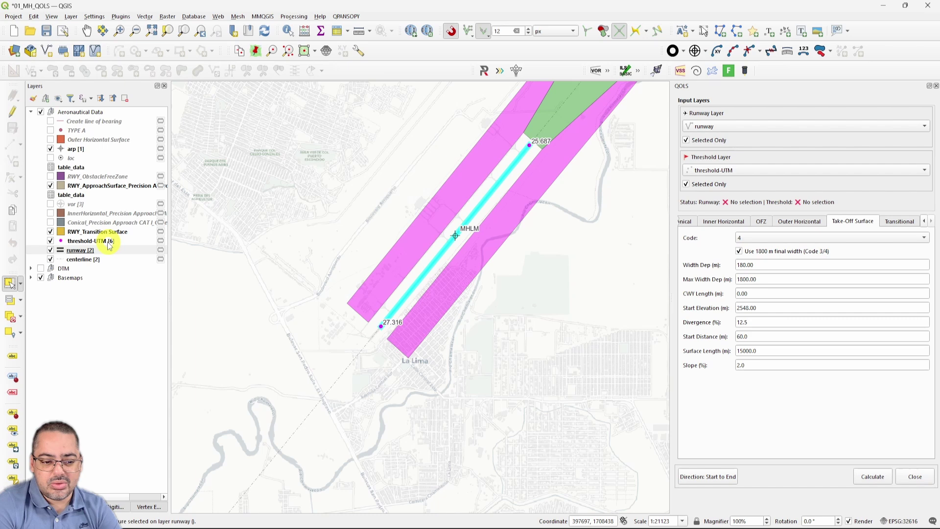
pyautogui.click(101, 240)
pyautogui.click(383, 324)
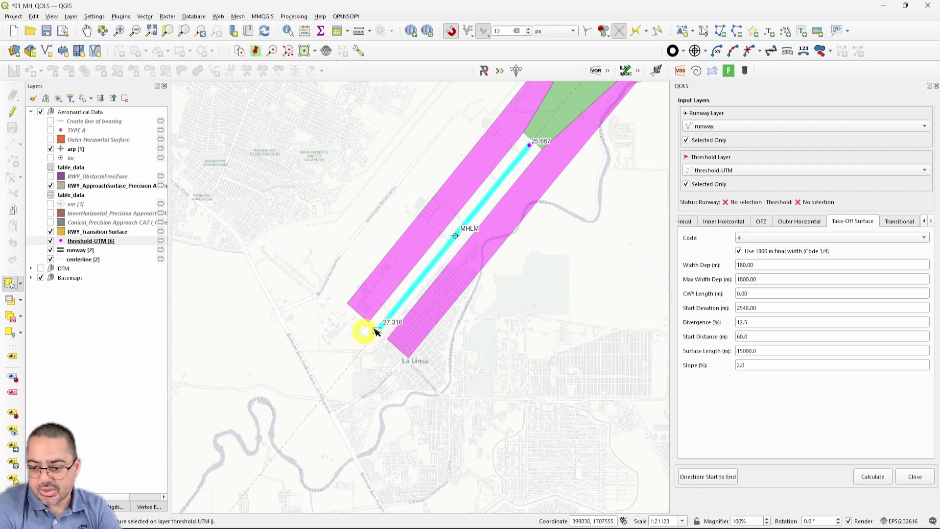
# Step: Calculate the take-off climb surface with start elevation 27.316 and 1800 m final width
pyautogui.doubleClick(771, 308)
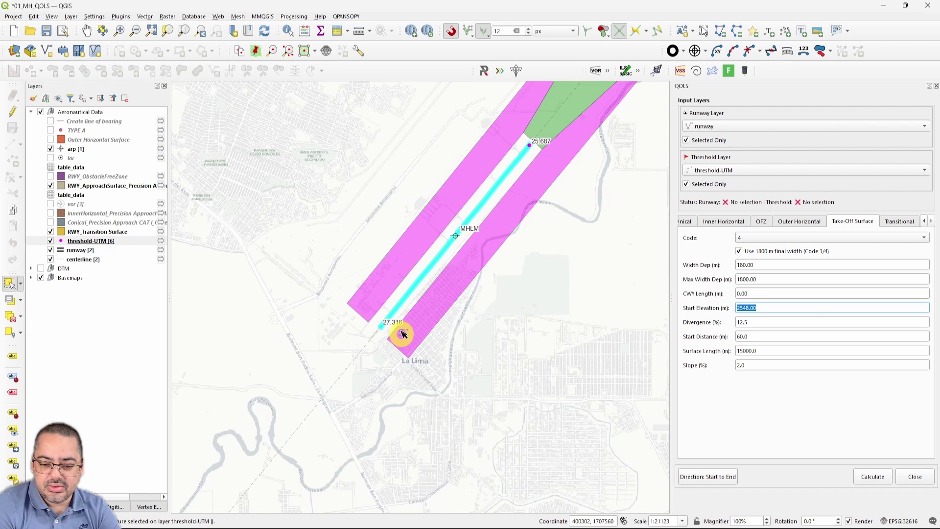
pyautogui.write('27.316')
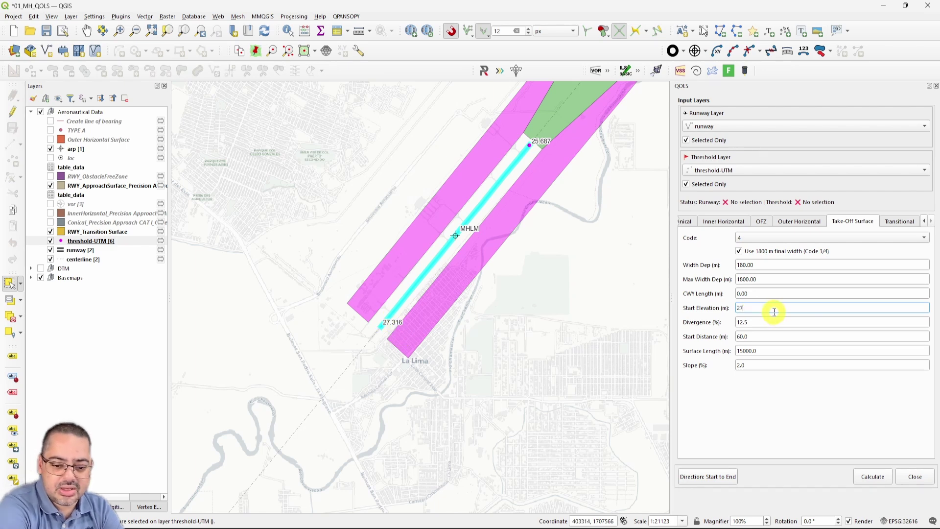
pyautogui.click(767, 293)
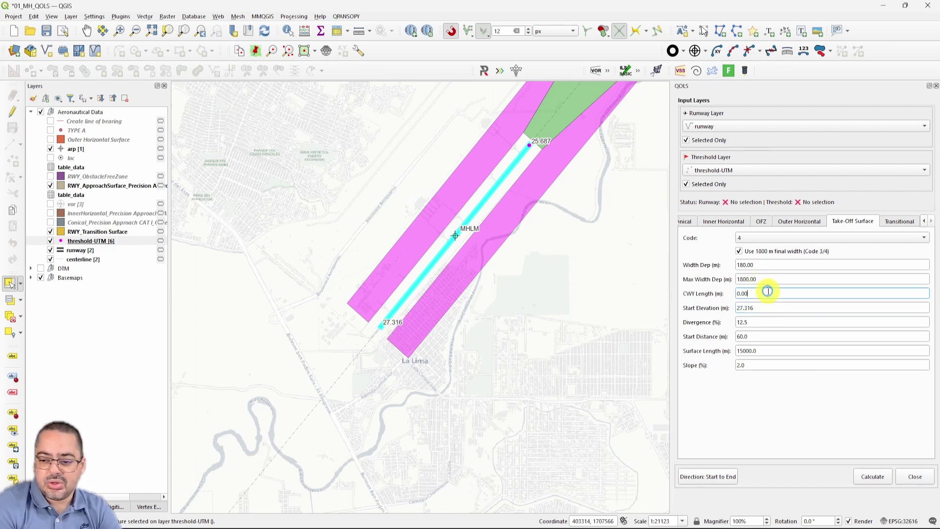
pyautogui.click(778, 252)
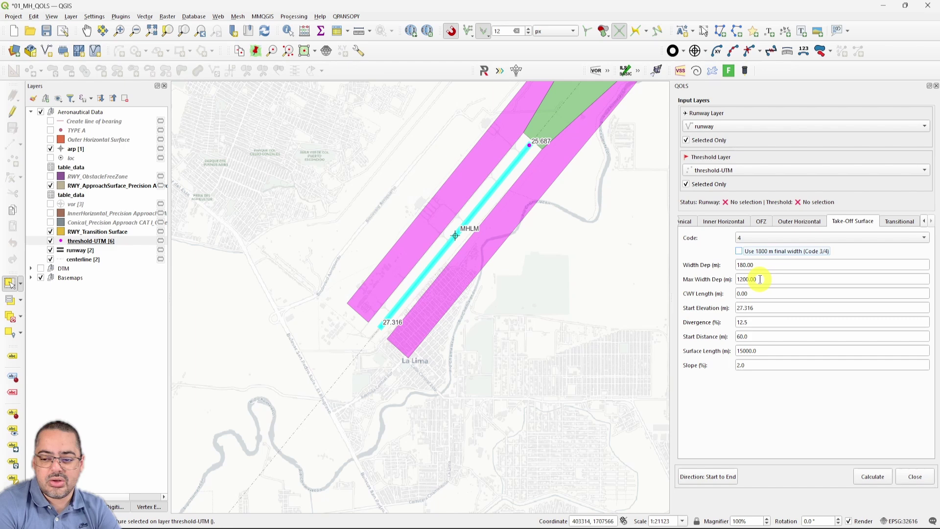
pyautogui.click(739, 251)
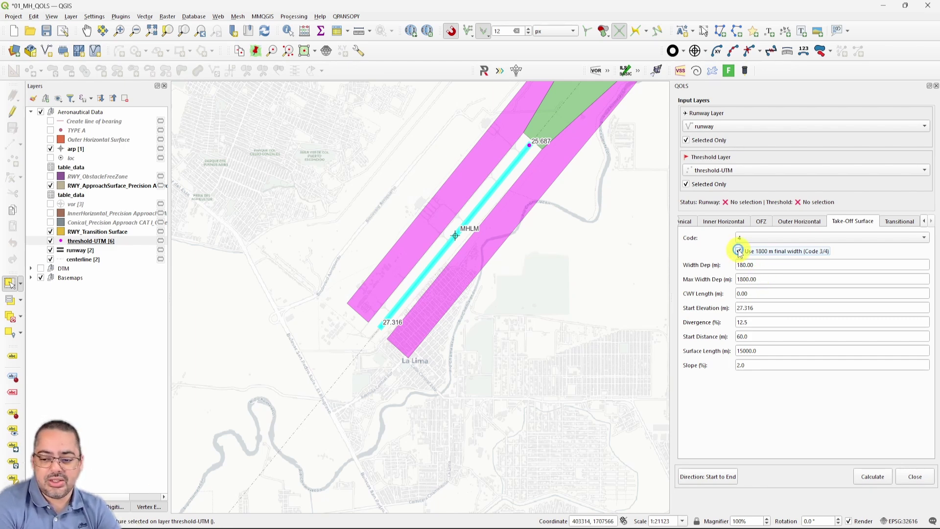
pyautogui.click(872, 476)
pyautogui.moveTo(590, 212); pyautogui.dragTo(430, 361)
pyautogui.scroll(1, 447, 256)
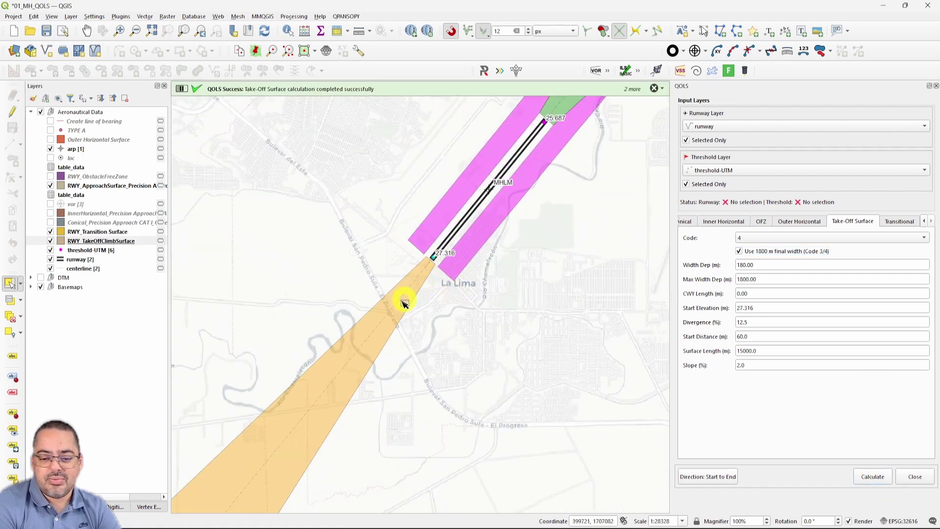
pyautogui.scroll(-2, 415, 293)
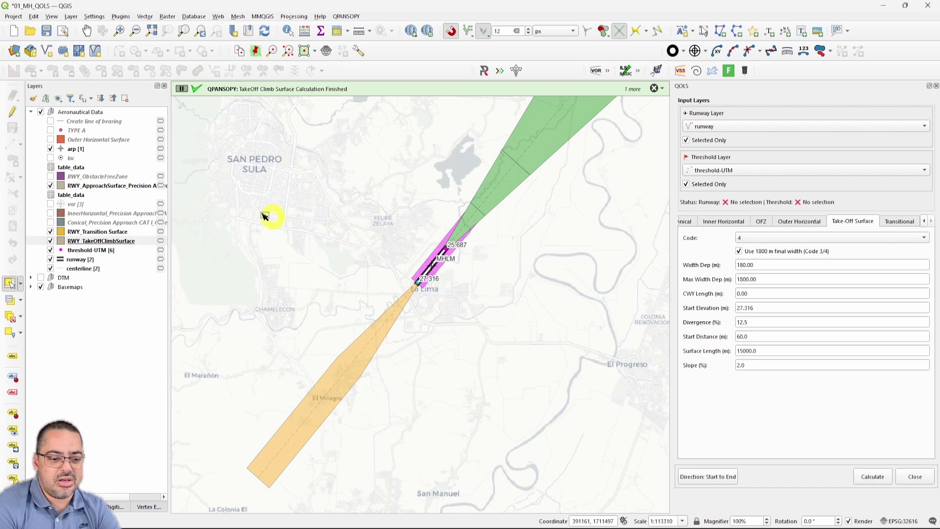
# Step: Show the ObstacleFreeZone, ApproachSurface, InnerHorizontal and Conical layers and dismiss the message bar
pyautogui.click(50, 185)
pyautogui.click(50, 177)
pyautogui.click(51, 213)
pyautogui.click(50, 223)
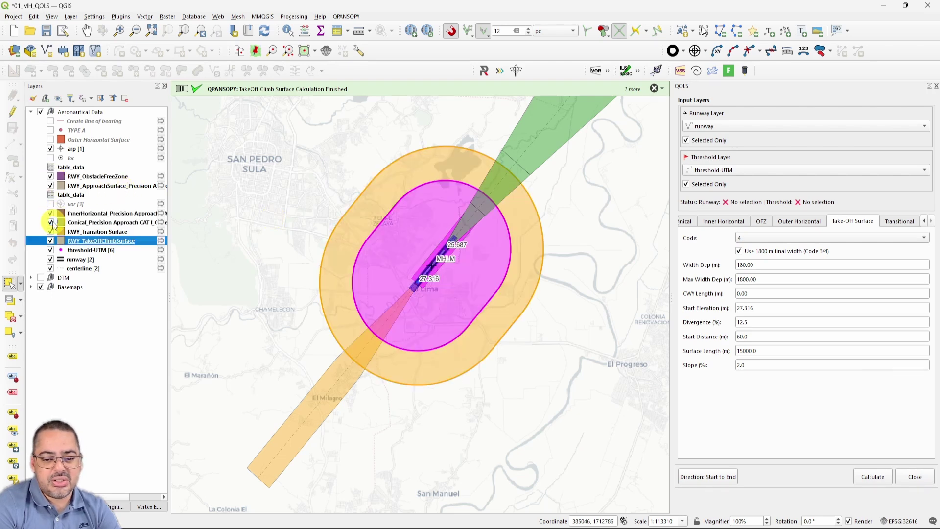
pyautogui.moveTo(383, 233); pyautogui.dragTo(380, 243)
pyautogui.click(654, 88)
# Step: Zoom in by area to frame all surfaces around MHLM
pyautogui.scroll(-1, 539, 181)
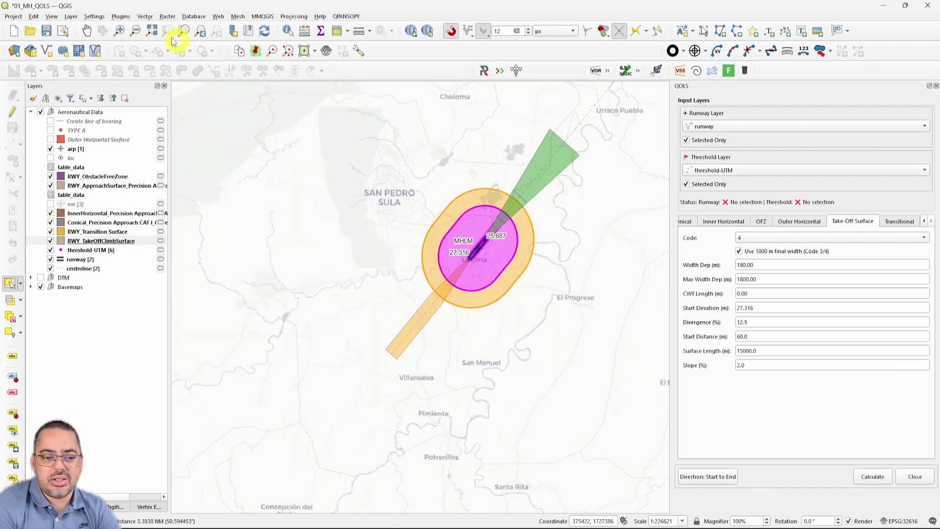
pyautogui.click(120, 31)
pyautogui.moveTo(321, 95); pyautogui.dragTo(606, 384)
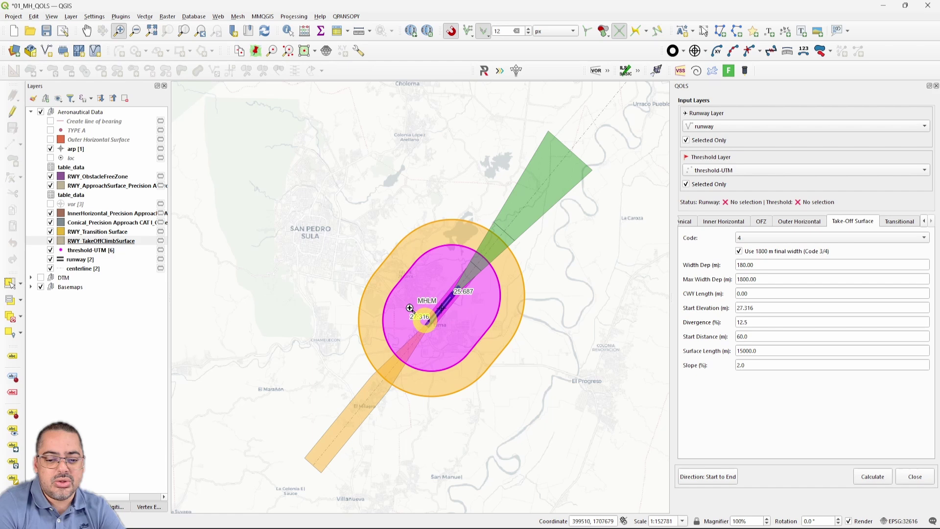
pyautogui.moveTo(255, 92); pyautogui.dragTo(617, 489)
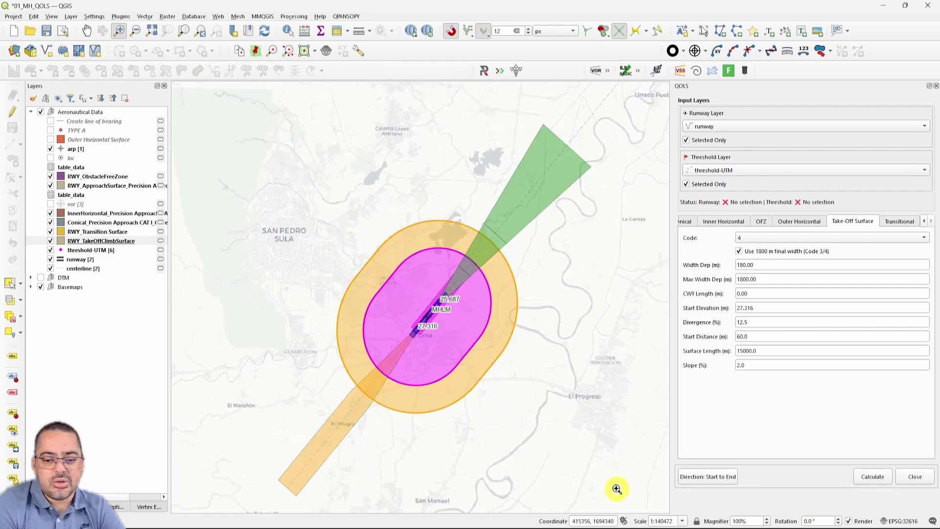